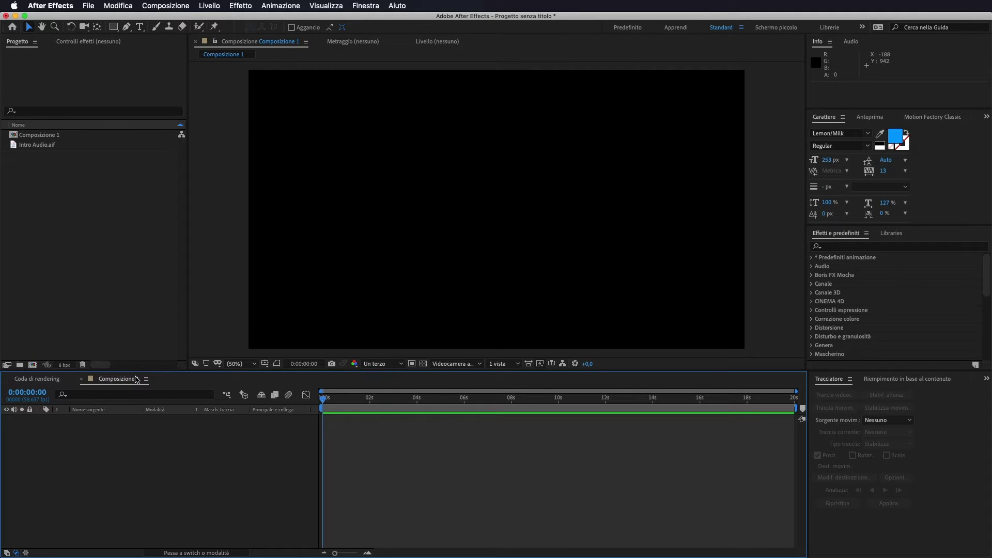
Step: Drag Intro Audio.aif from the Project panel into the Composizione 1 timeline
left_click(39, 147)
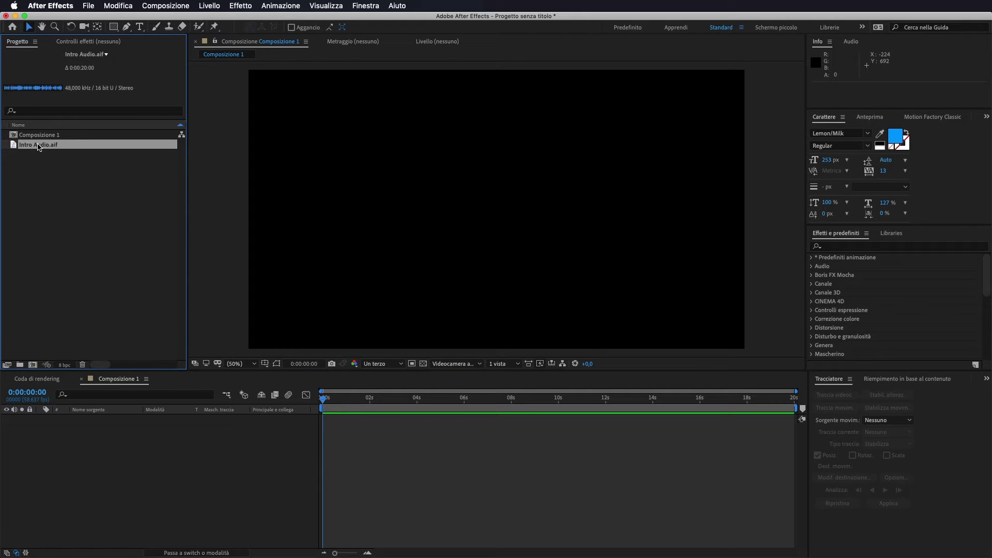
left_click_drag(41, 146, 107, 452)
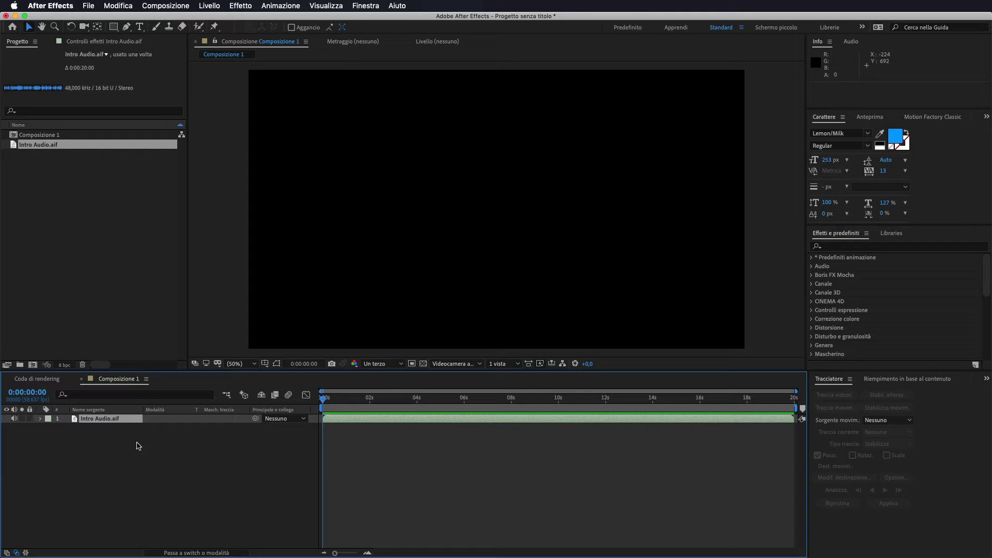
Step: Add a black 1920×1080 solid, Nero tinta unita 1, above the audio and select it
right_click(135, 444)
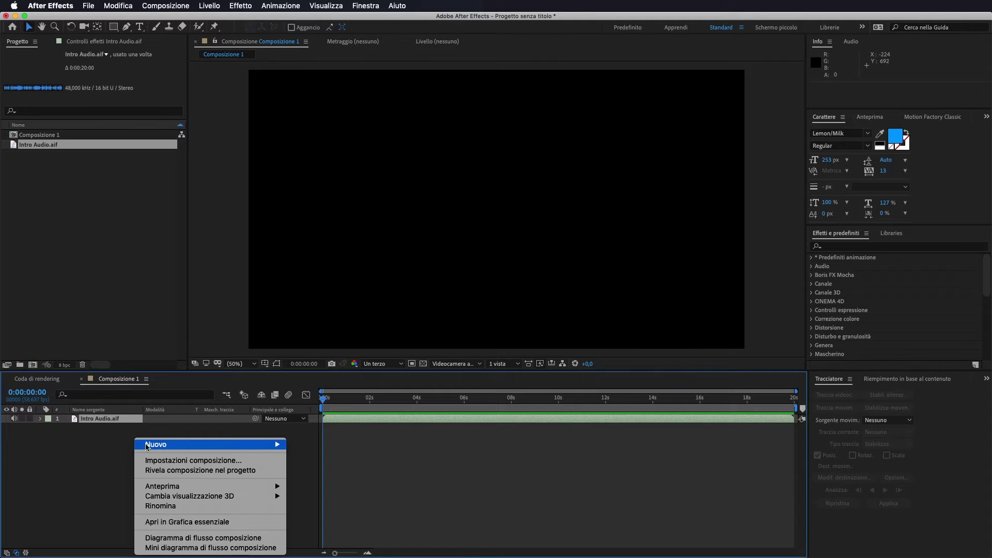
mouse_move(192, 446)
left_click(345, 469)
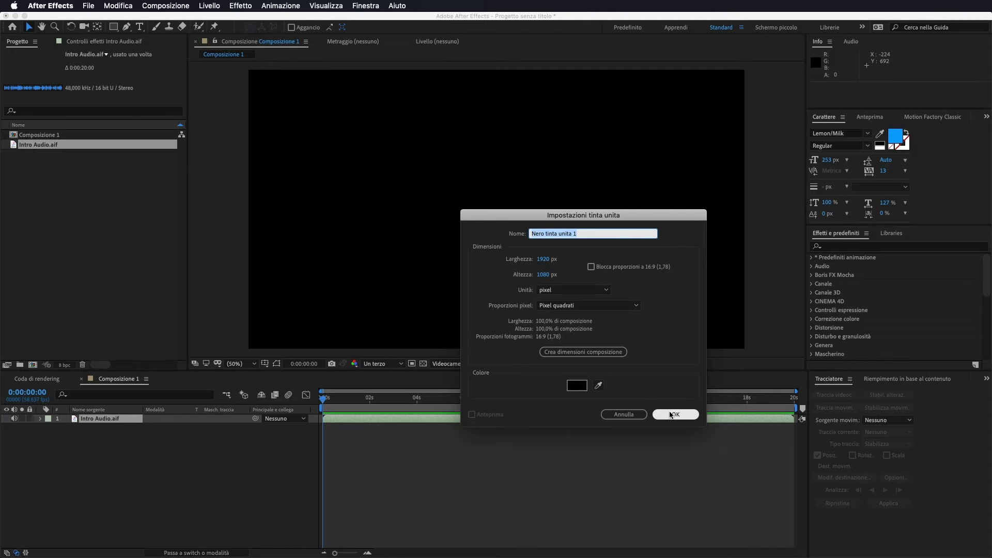
left_click(667, 415)
left_click(108, 418)
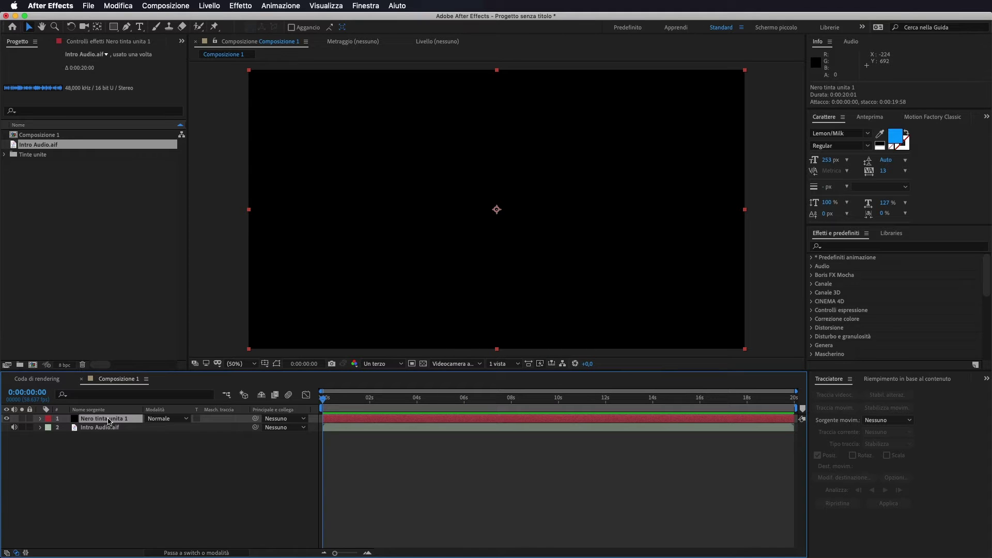
left_click(872, 247)
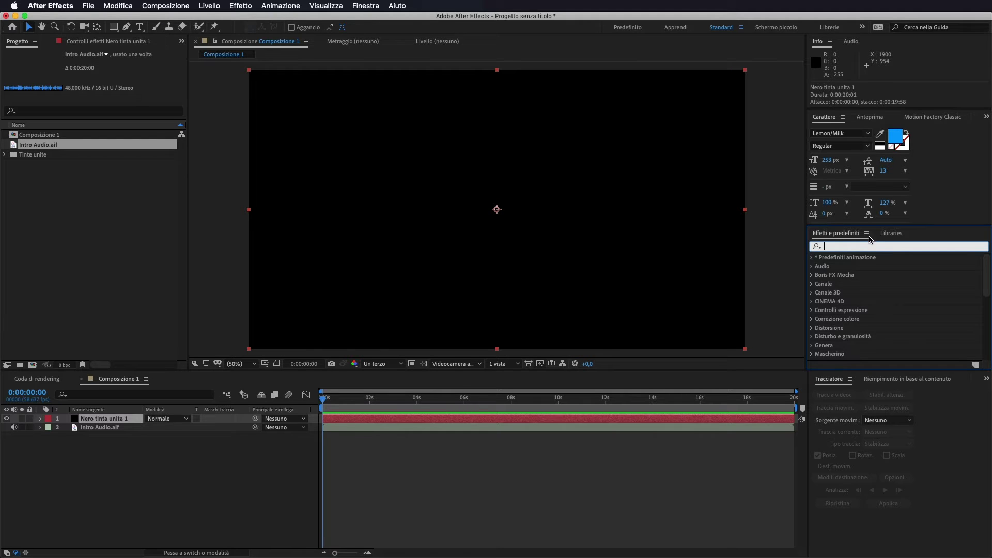
Step: Search 'spet' in Effetti e predefiniti and apply Spettro audio to Nero tinta unita 1
left_click(373, 6)
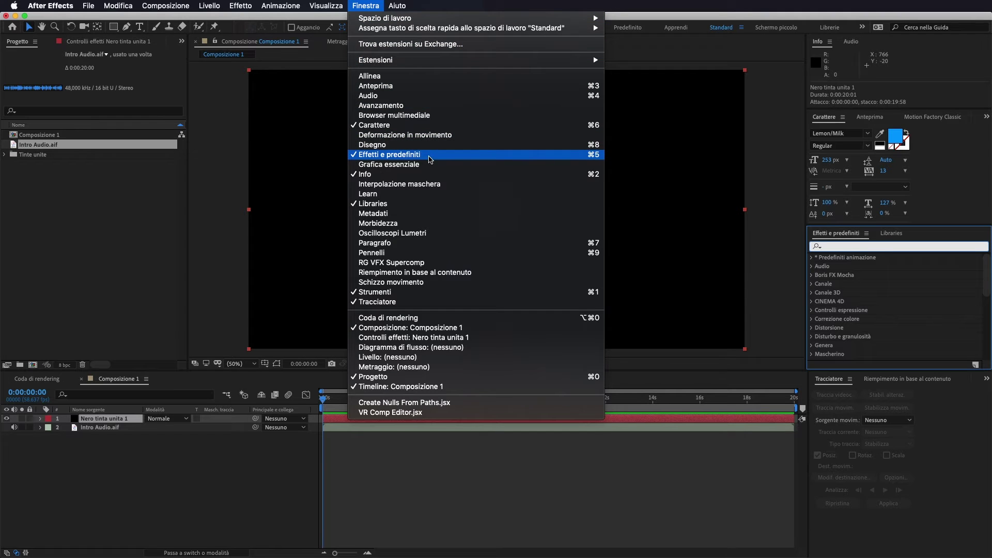
left_click(836, 245)
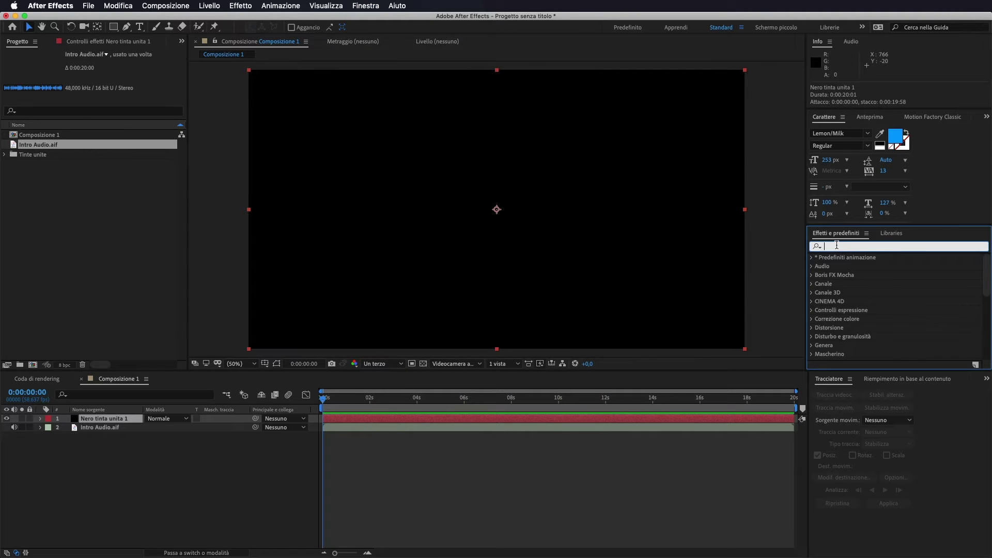
type("sp")
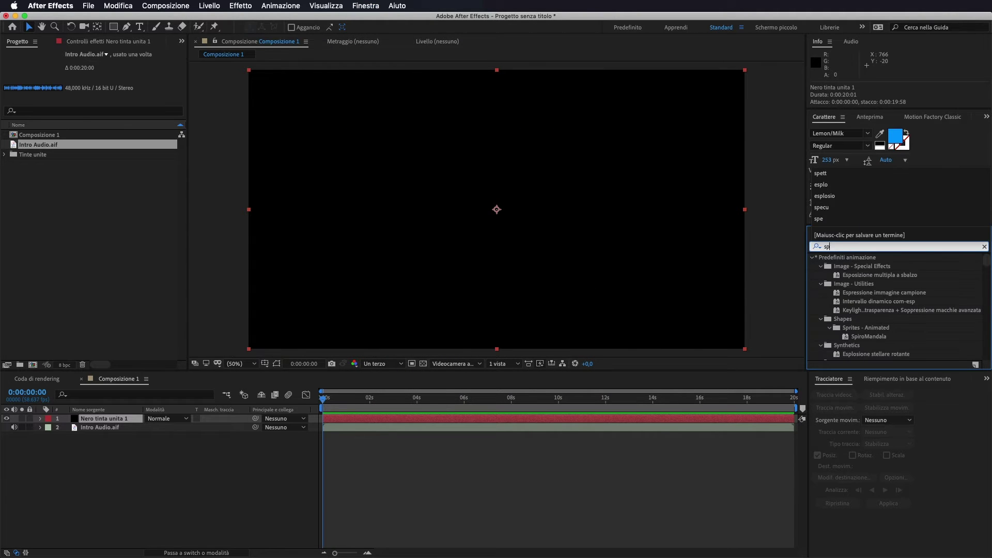
type("ett")
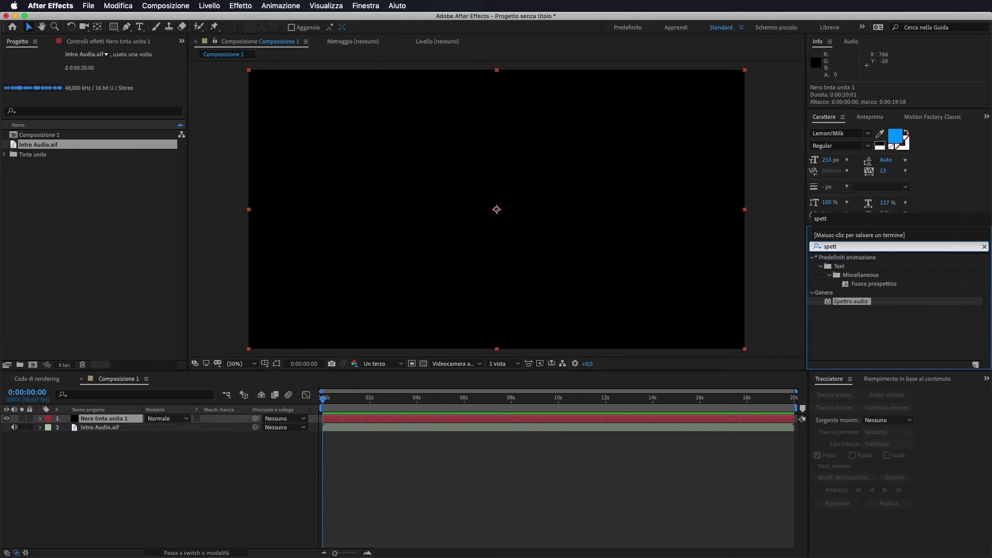
left_click(859, 322)
left_click(851, 303)
left_click_drag(851, 305, 107, 419)
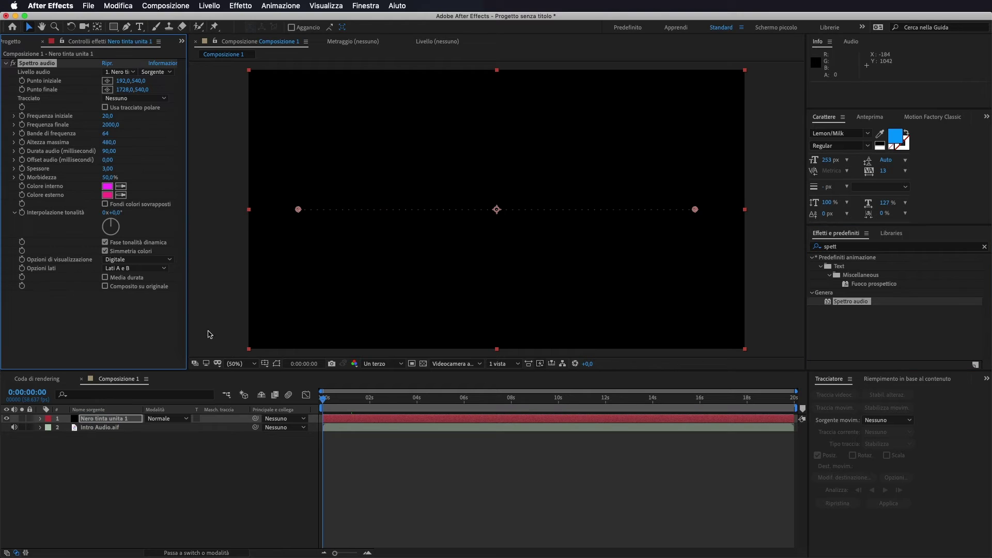
Step: Set Spettro audio's Livello audio to 2. Intro Audio.aif and preview the bars later in time
left_click_drag(322, 402, 305, 421)
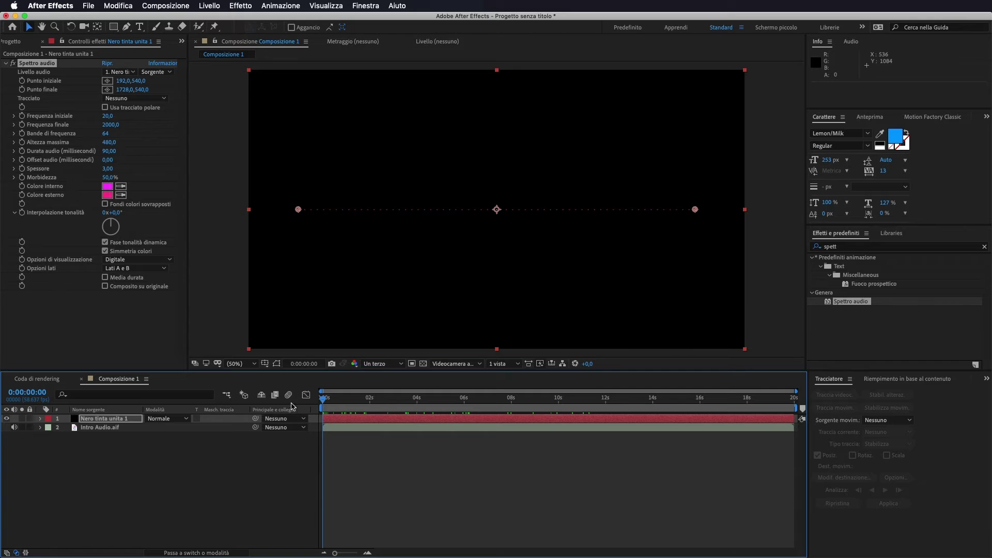
left_click(94, 428)
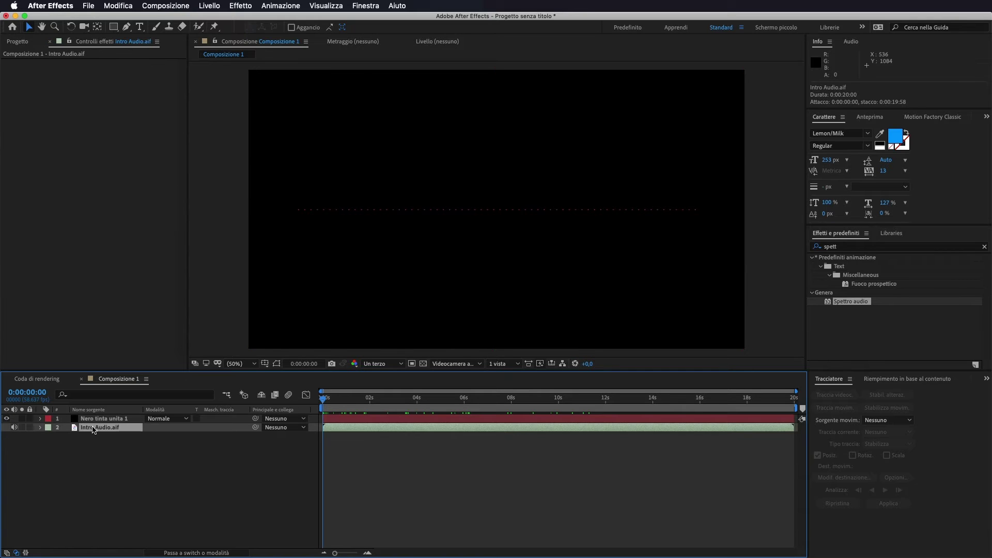
left_click(101, 418)
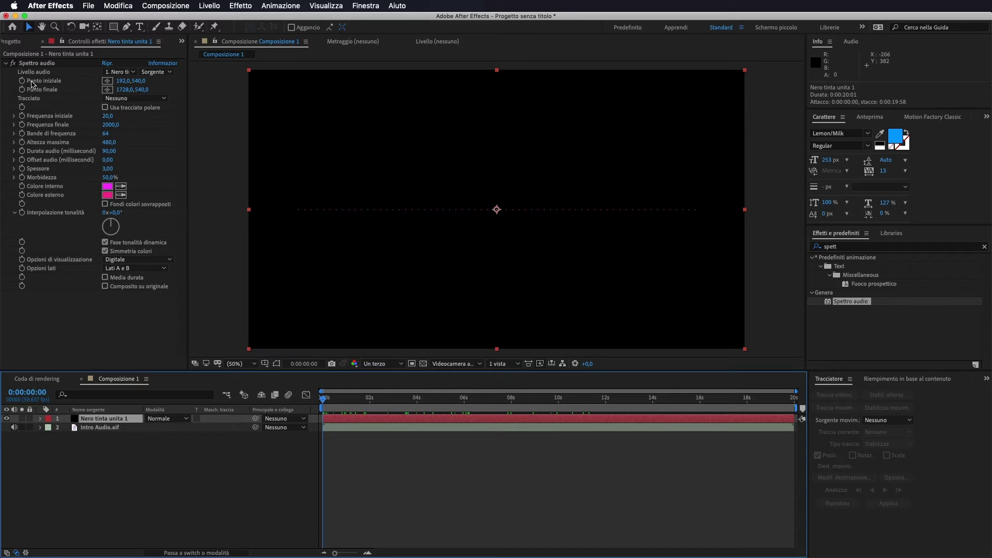
left_click(125, 73)
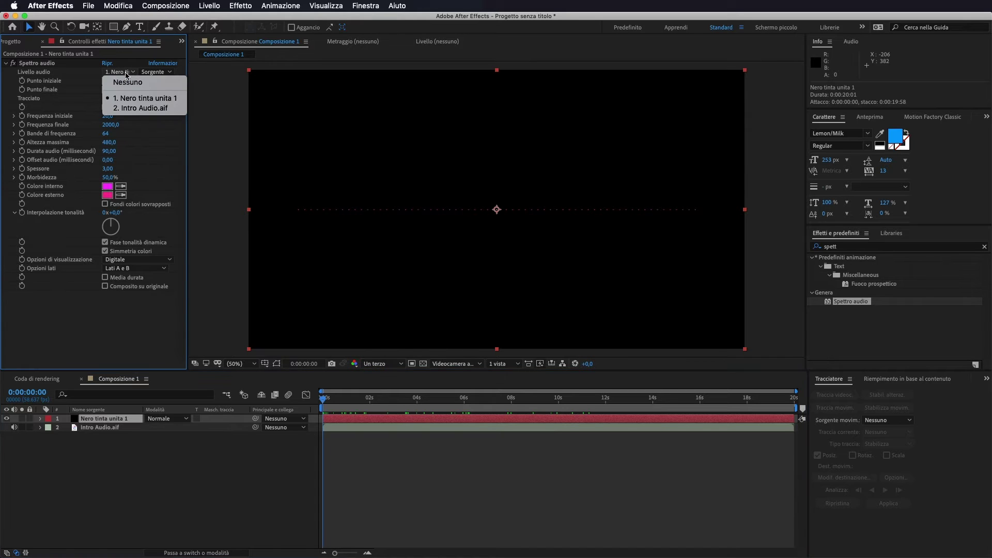
left_click(153, 108)
mouse_move(324, 404)
left_mouse_down()
mouse_move(407, 403)
mouse_move(321, 405)
left_mouse_up()
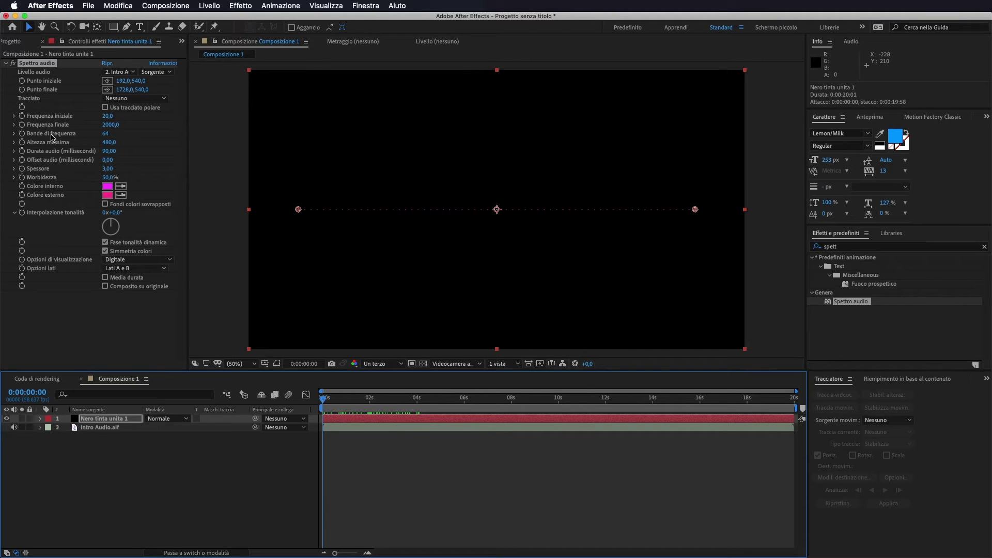
Step: Give the spectrum 100 frequency bands and a maximum height of 4000
left_click(106, 134)
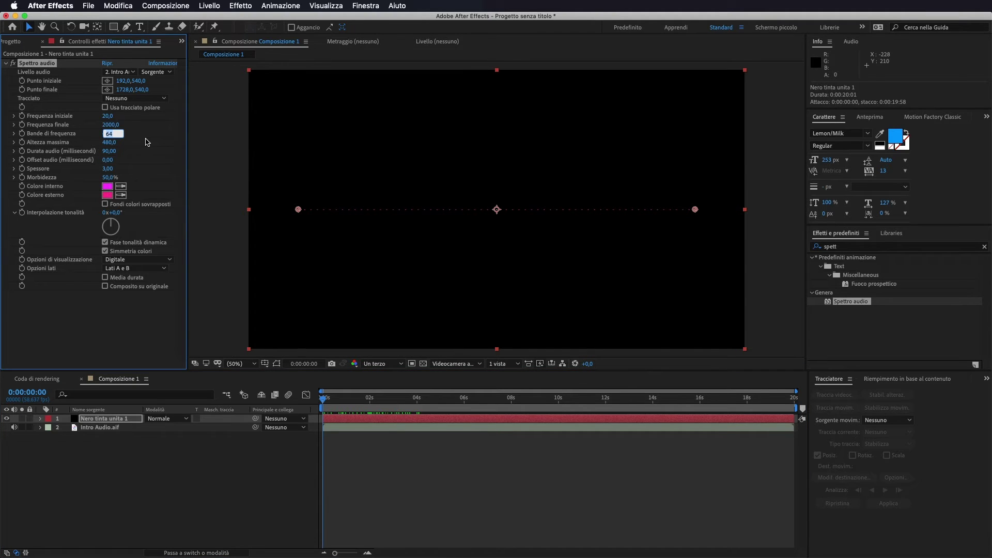
type("100")
key("Return")
left_click_drag(325, 402, 354, 402)
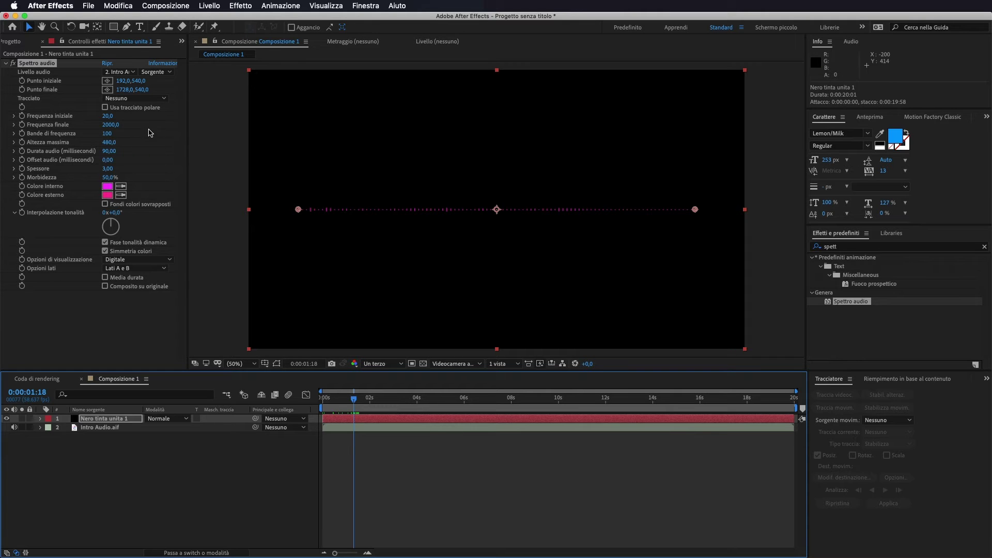
left_click_drag(108, 146, 288, 142)
left_click(110, 143)
type("4000")
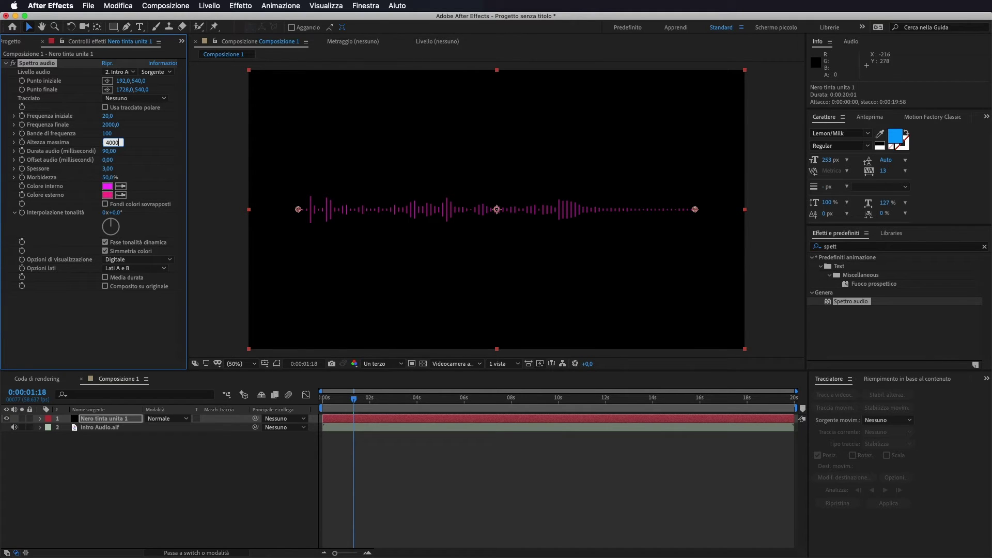
key("Return")
mouse_move(358, 399)
left_mouse_down()
mouse_move(368, 400)
mouse_move(357, 402)
left_mouse_up()
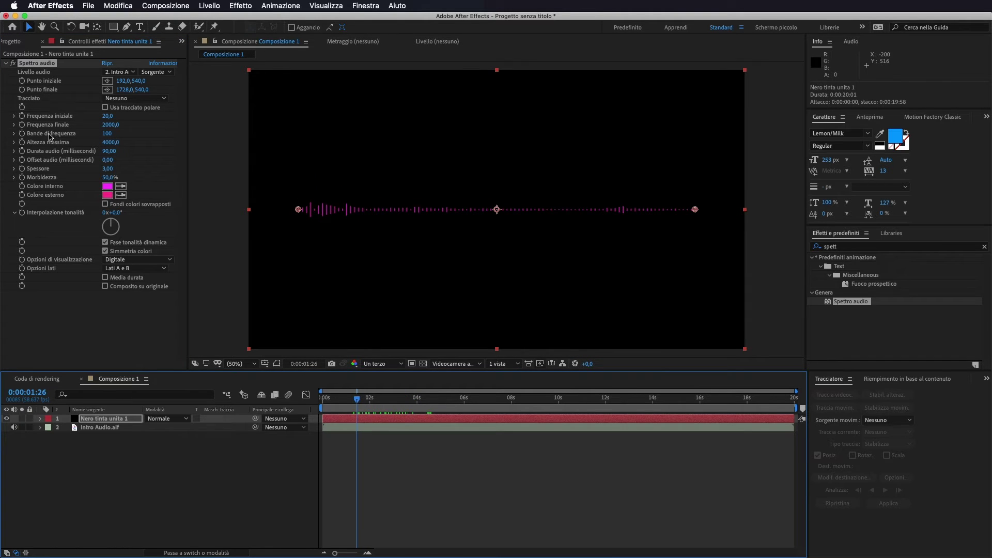
Step: Thin the spectrum bars with thickness 4 and softness 50%
mouse_move(109, 170)
left_mouse_down()
mouse_move(256, 174)
mouse_move(139, 169)
left_mouse_up()
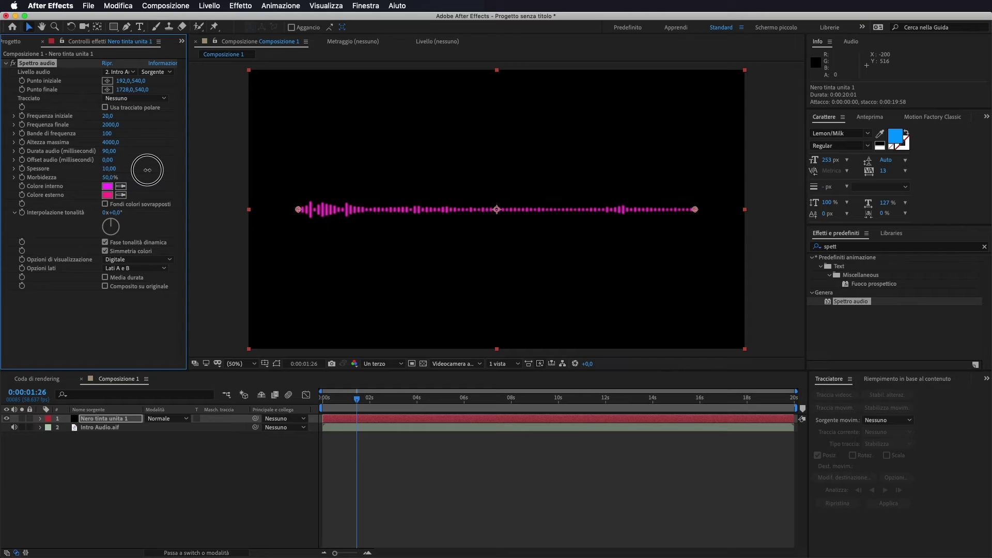
left_click(109, 169)
type("7")
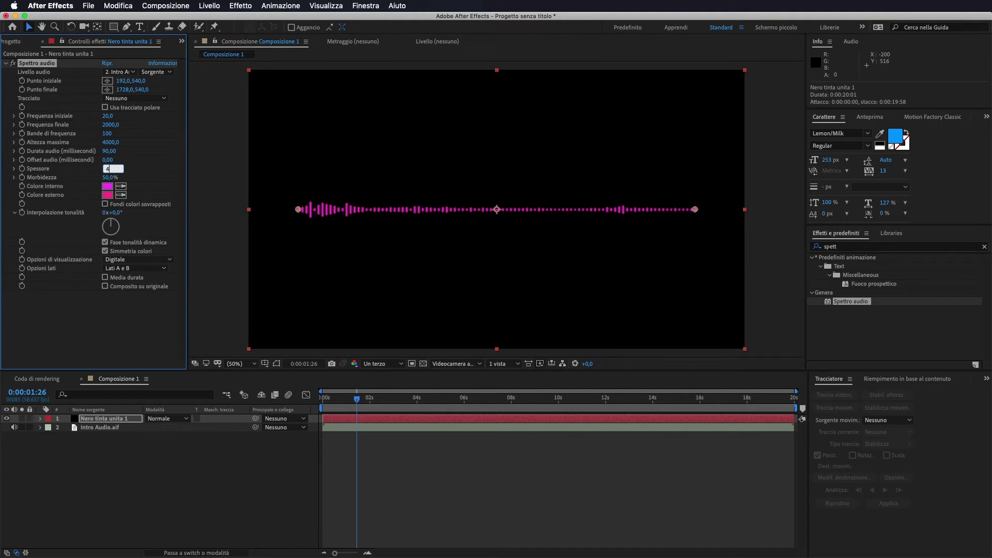
key("Return")
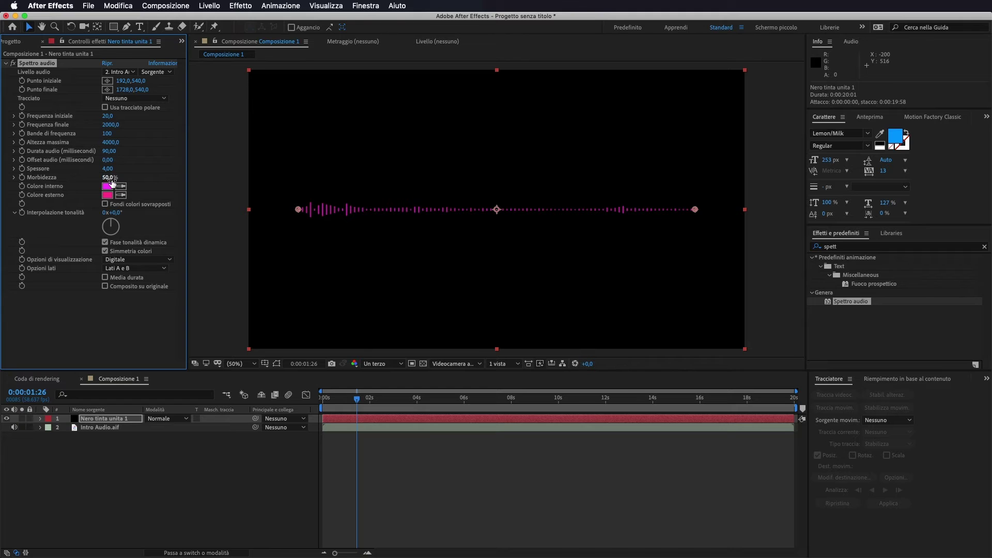
left_click_drag(108, 180, 91, 174)
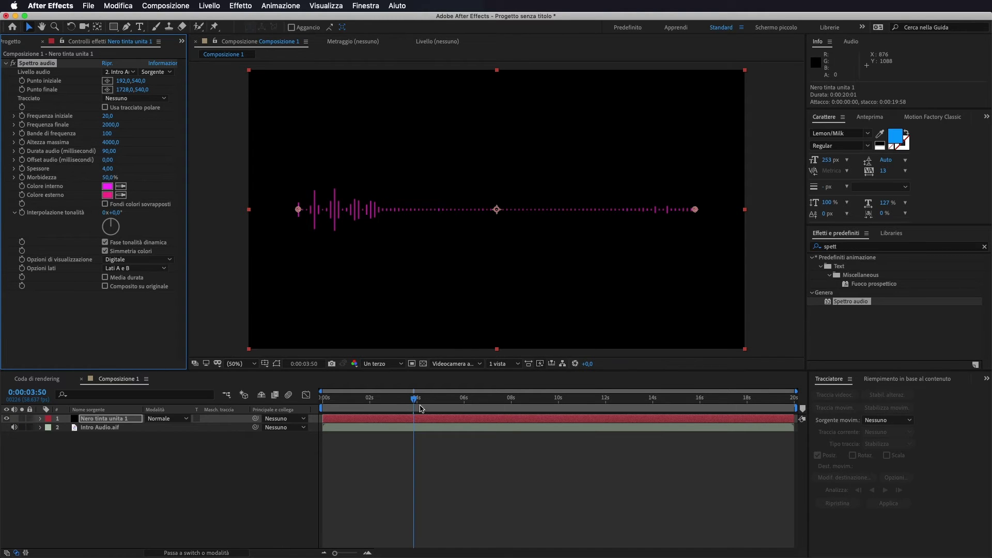
mouse_move(414, 401)
left_mouse_down()
mouse_move(530, 399)
mouse_move(360, 396)
left_mouse_up()
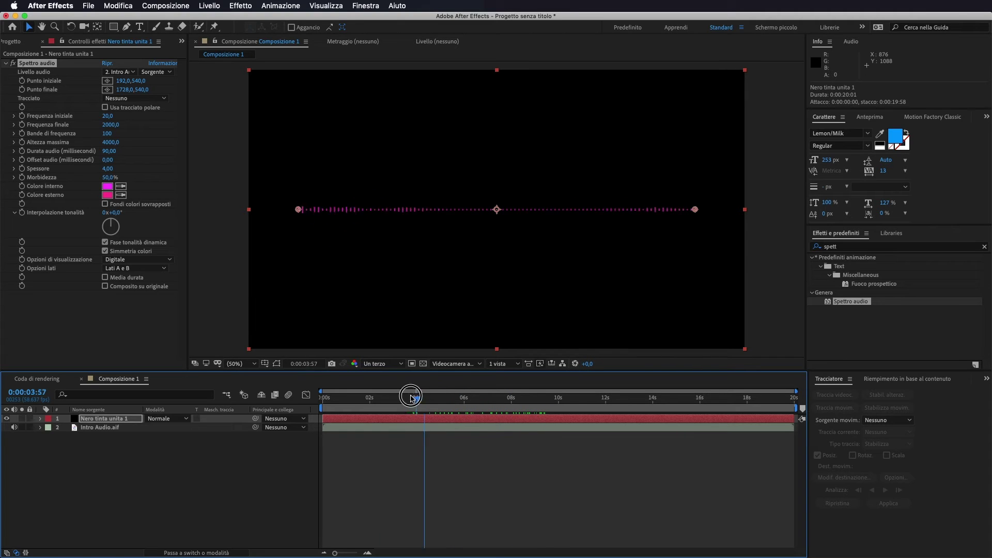
left_click_drag(360, 396, 356, 397)
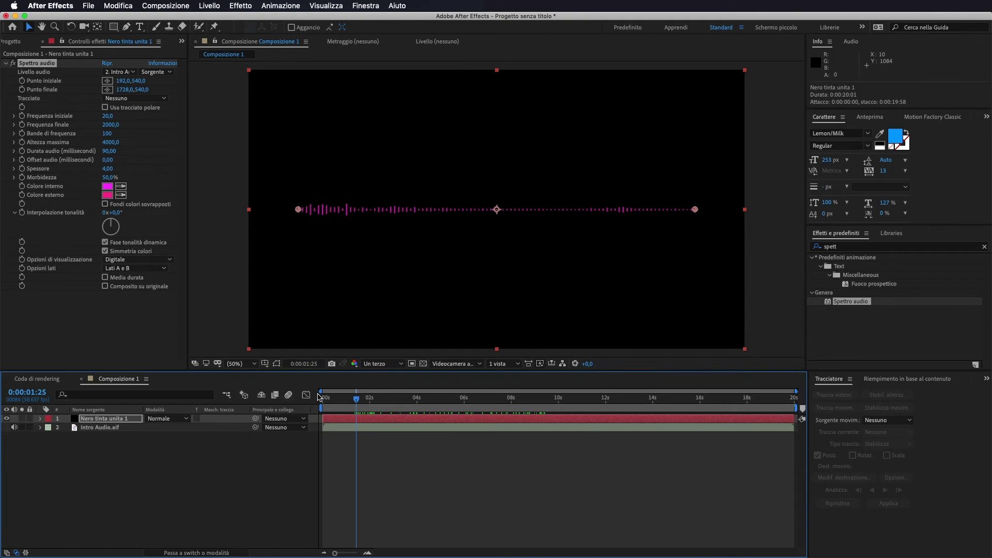
Step: Make the spectrum's inside colour red and outside colour blue, previewing it over time
left_click(109, 188)
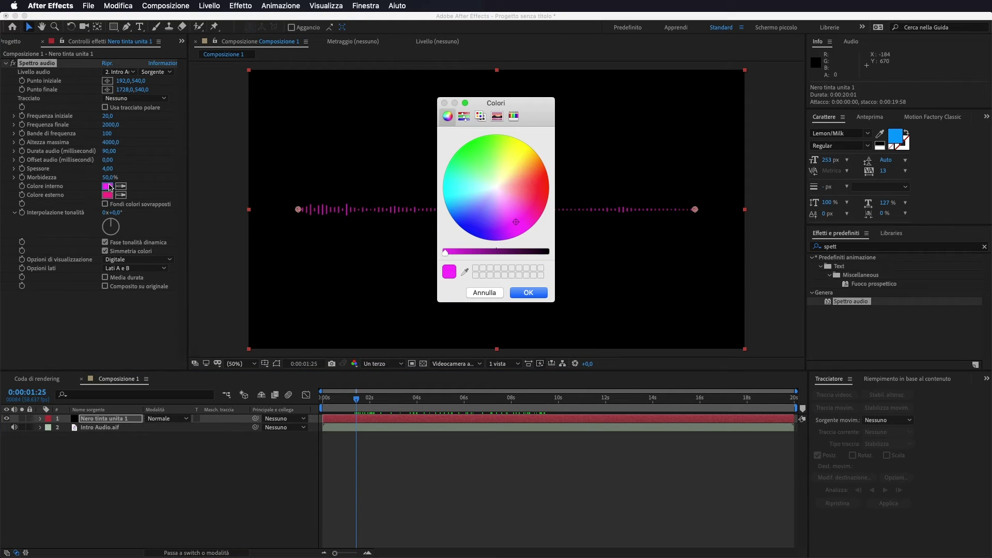
left_click_drag(537, 187, 552, 188)
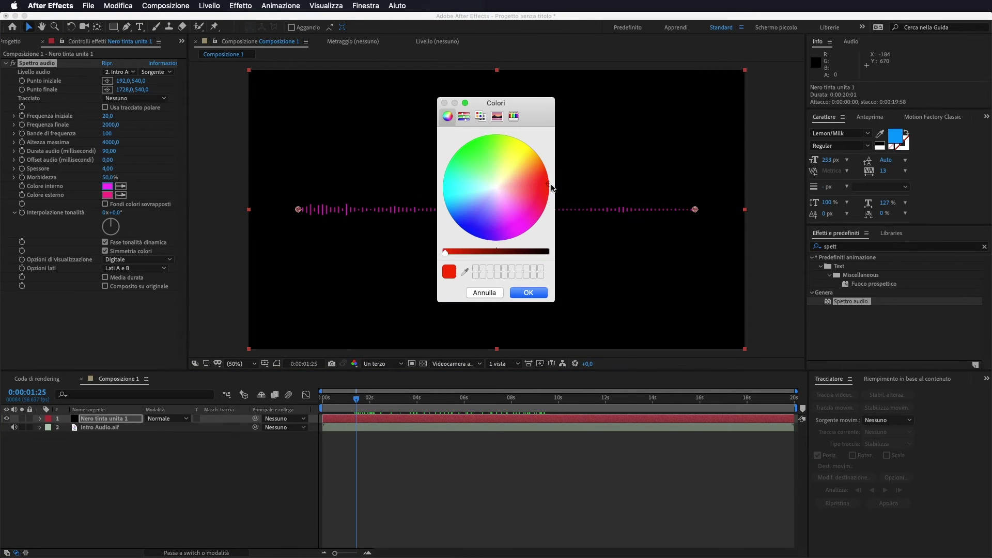
left_click(532, 292)
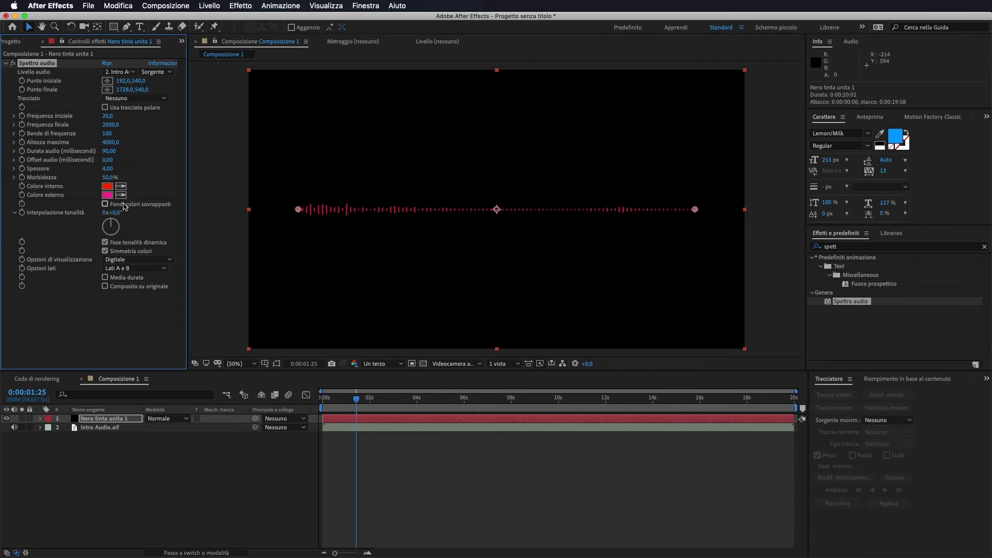
left_click(107, 195)
left_click_drag(467, 213, 459, 225)
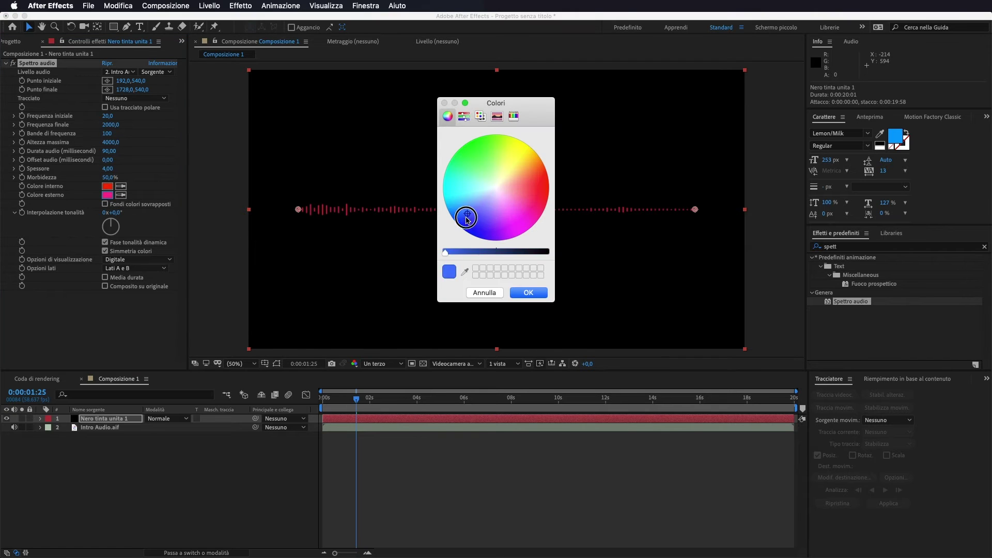
left_click(537, 293)
left_click(360, 401)
mouse_move(360, 400)
left_mouse_down()
mouse_move(523, 396)
mouse_move(377, 391)
mouse_move(400, 391)
left_mouse_up()
mouse_move(408, 392)
left_mouse_down()
mouse_move(391, 391)
mouse_move(413, 391)
left_mouse_up()
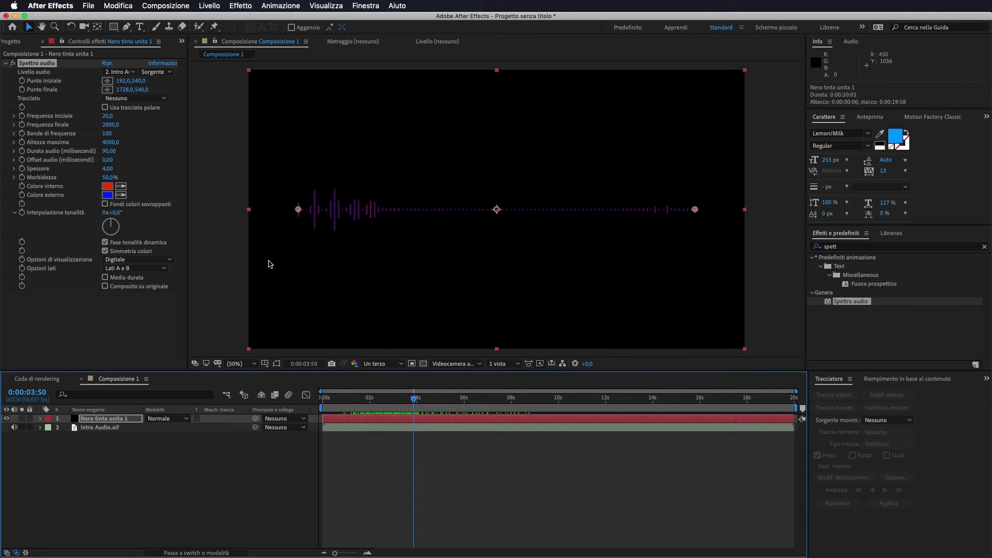
Step: Scrub maximum height to 7050, bands to 117 and end frequency to 1600
mouse_move(113, 142)
left_mouse_down()
mouse_move(151, 147)
mouse_move(67, 131)
mouse_move(118, 131)
left_mouse_up()
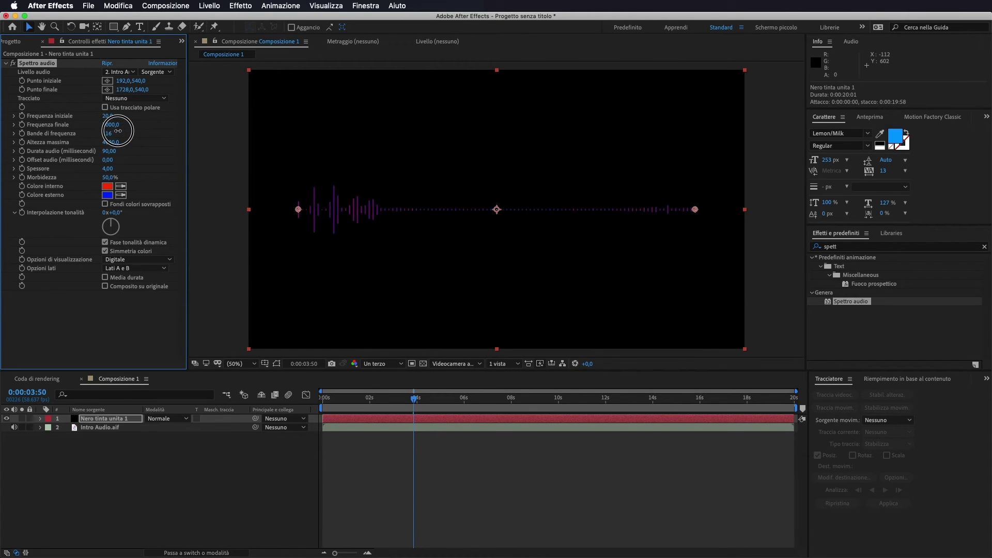
left_click_drag(118, 131, 119, 131)
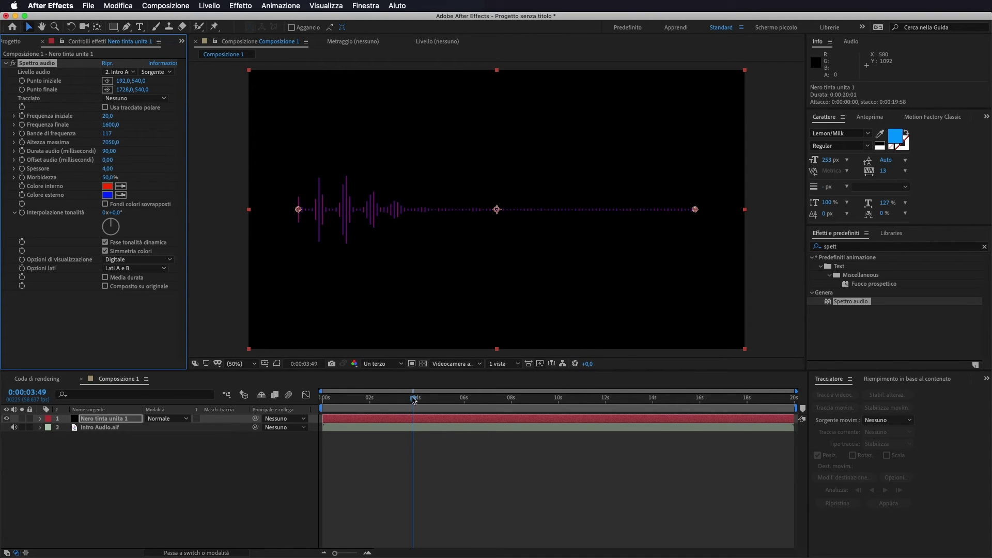
mouse_move(414, 400)
left_mouse_down()
mouse_move(350, 399)
mouse_move(405, 403)
mouse_move(364, 403)
left_mouse_up()
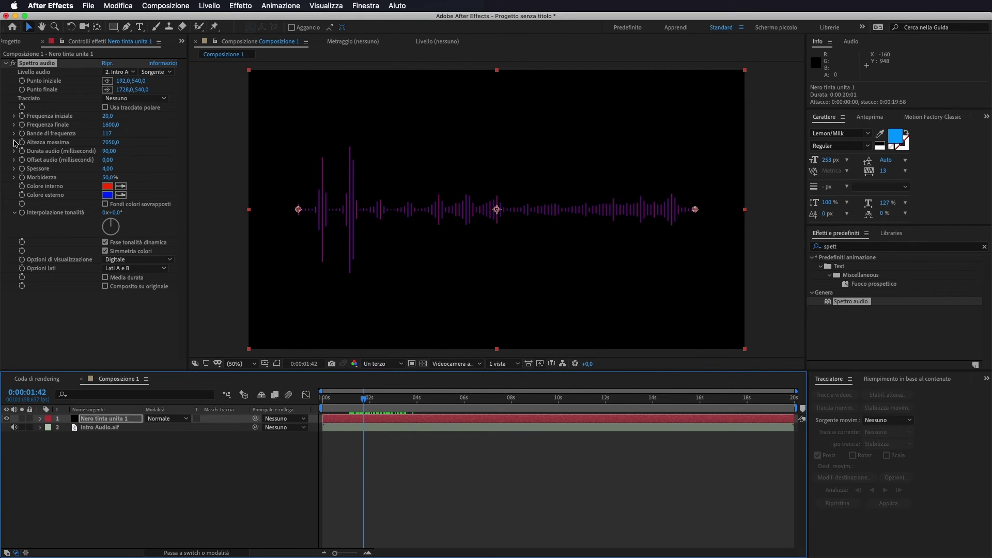
Step: Set both Colore interno and Colore esterno of Spettro audio to white
left_click(107, 187)
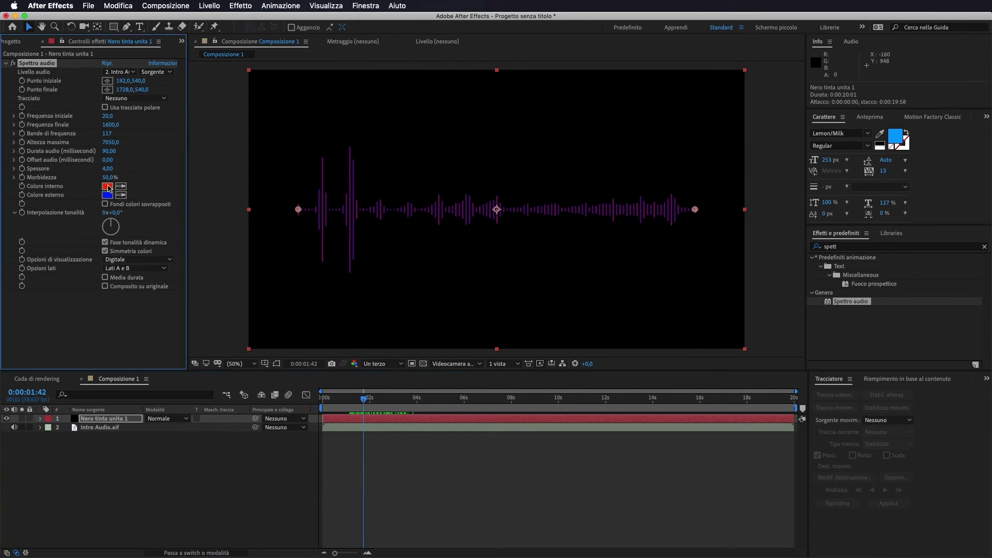
left_click(493, 188)
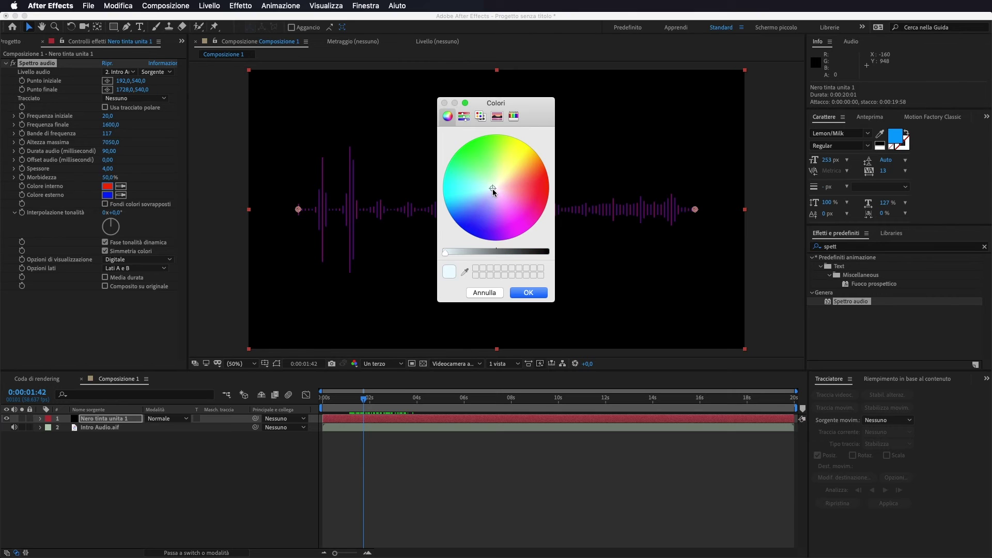
left_click(529, 294)
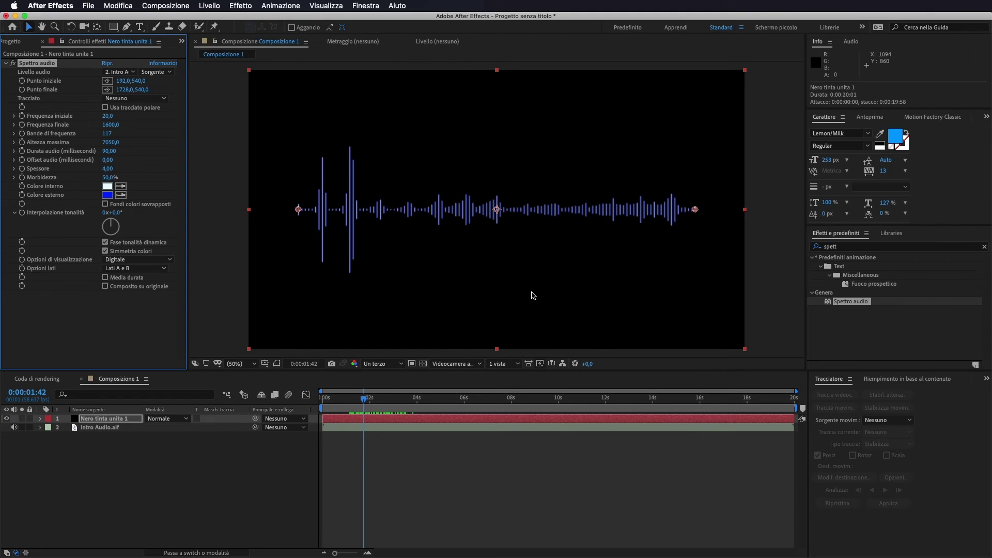
left_click(107, 195)
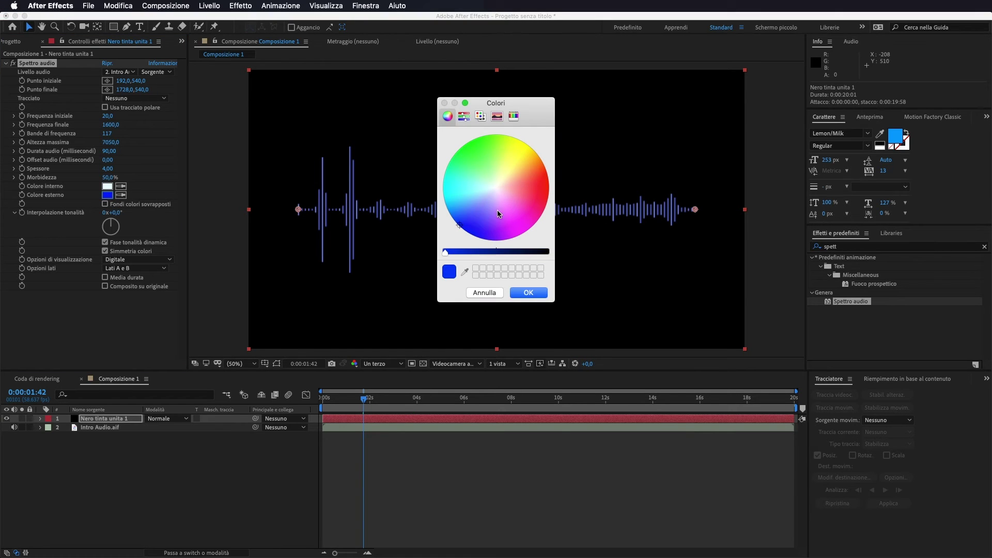
left_click(492, 193)
left_click(528, 292)
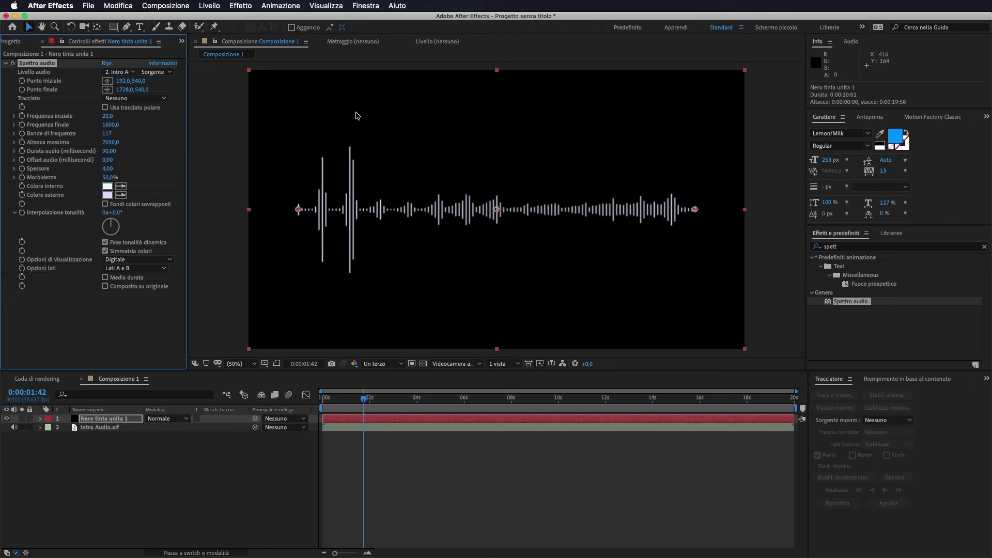
Step: Compare Lato B, settle Opzioni lati on Lato A, and select Nero tinta unita 1
left_click(146, 269)
left_click(124, 279)
left_click(151, 270)
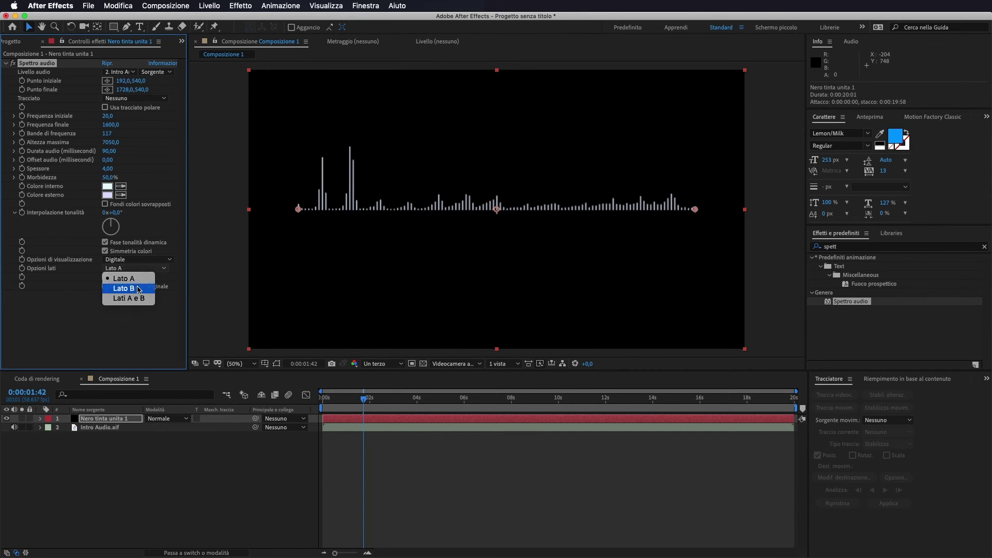
left_click(139, 289)
left_click(143, 269)
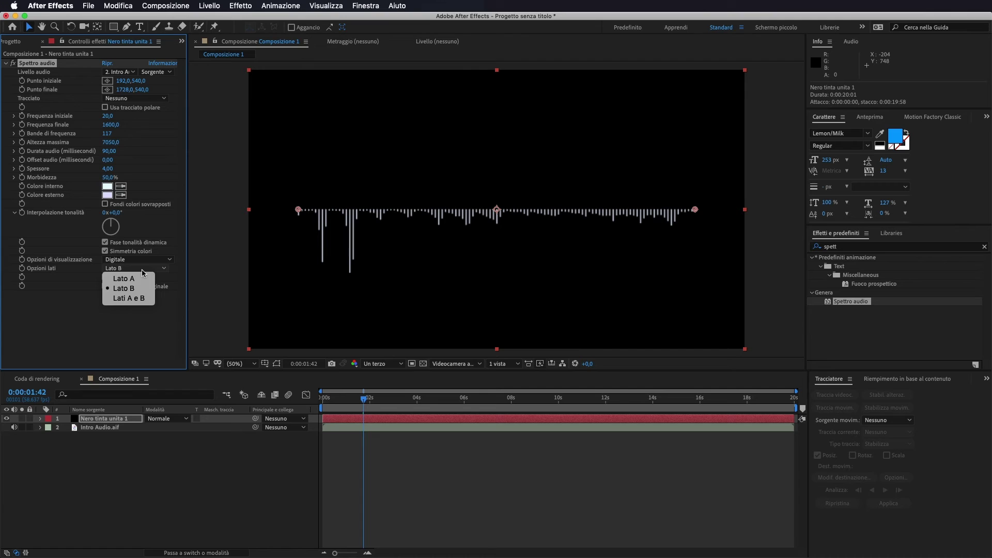
left_click(124, 278)
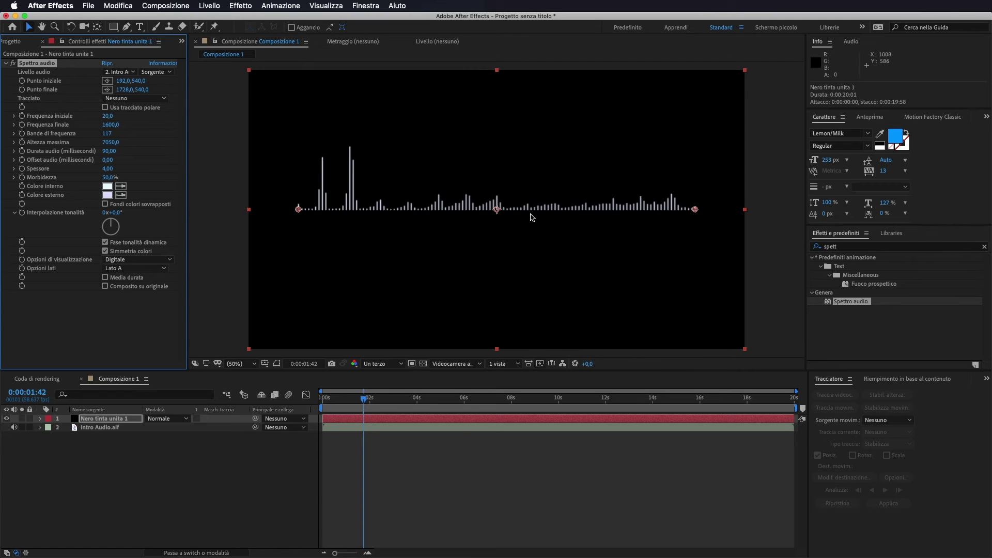
left_click(115, 420)
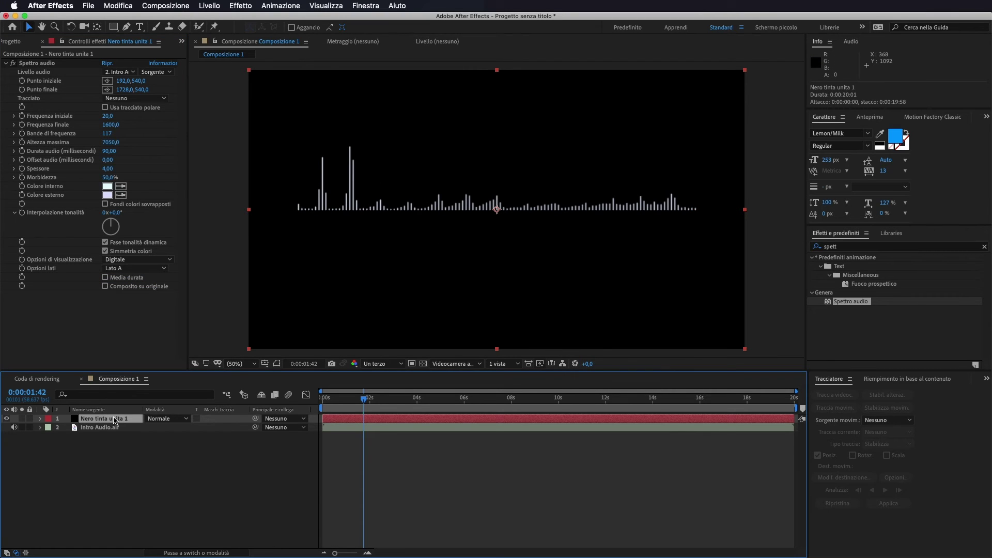
Step: Duplicate Nero tinta unita 1 with Cmd+D and set the copy's Opzioni lati to Lato B
key("super+d")
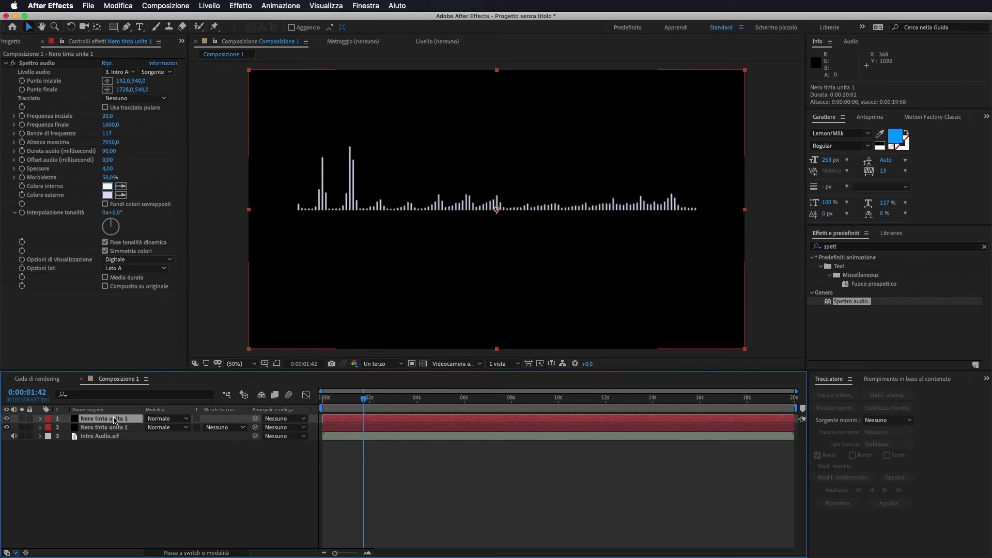
left_click(129, 269)
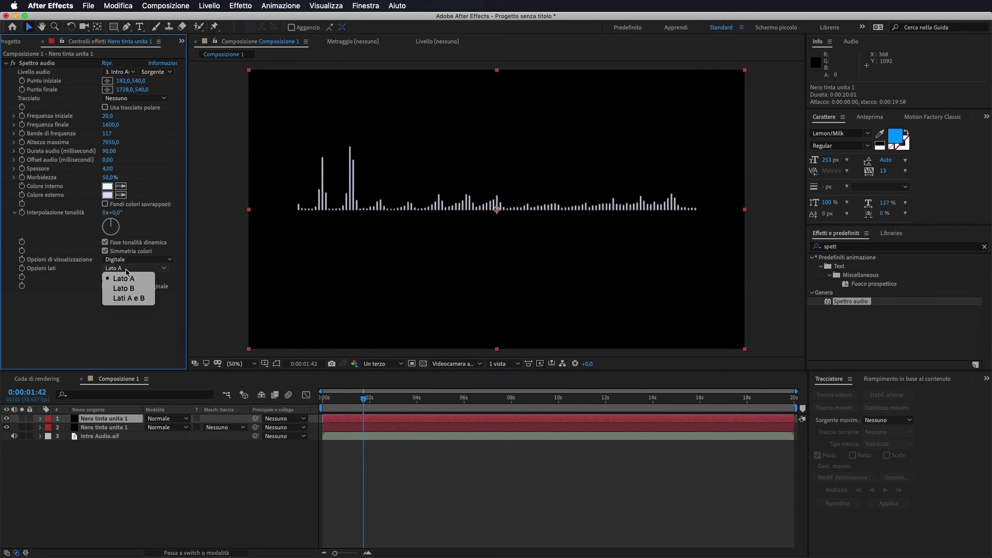
left_click(131, 288)
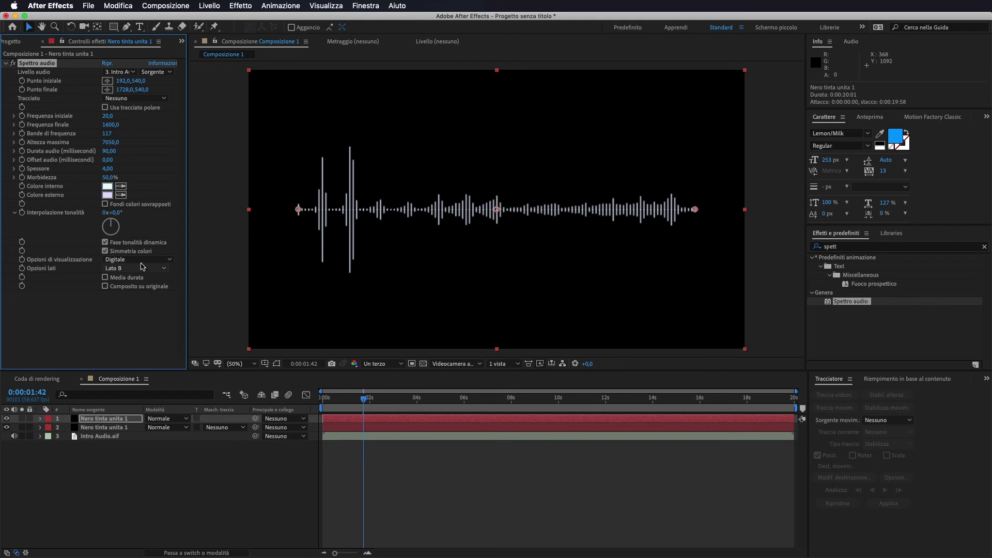
Step: Set Opzioni di visualizzazione to Linee analogiche and scrub frames to preview the wave
left_click(133, 260)
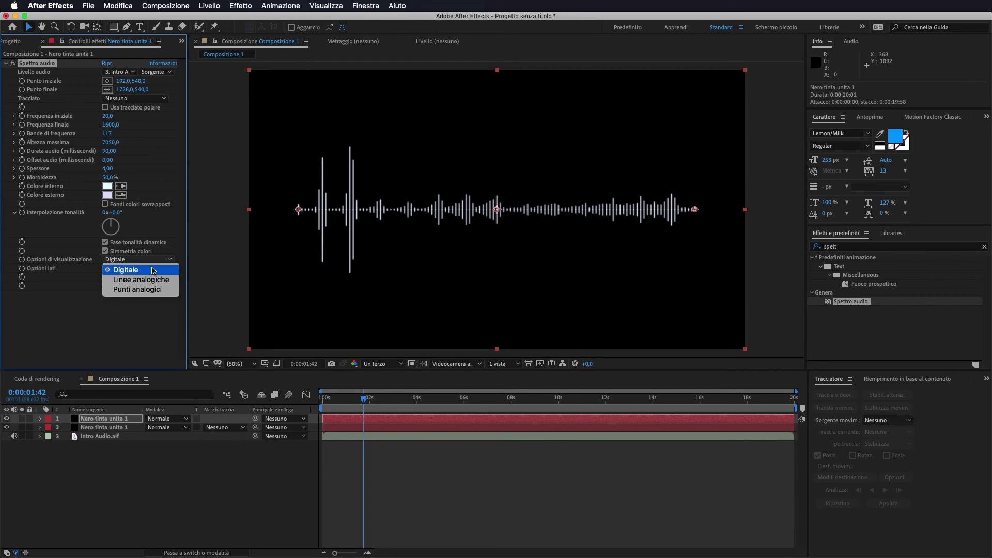
left_click(156, 279)
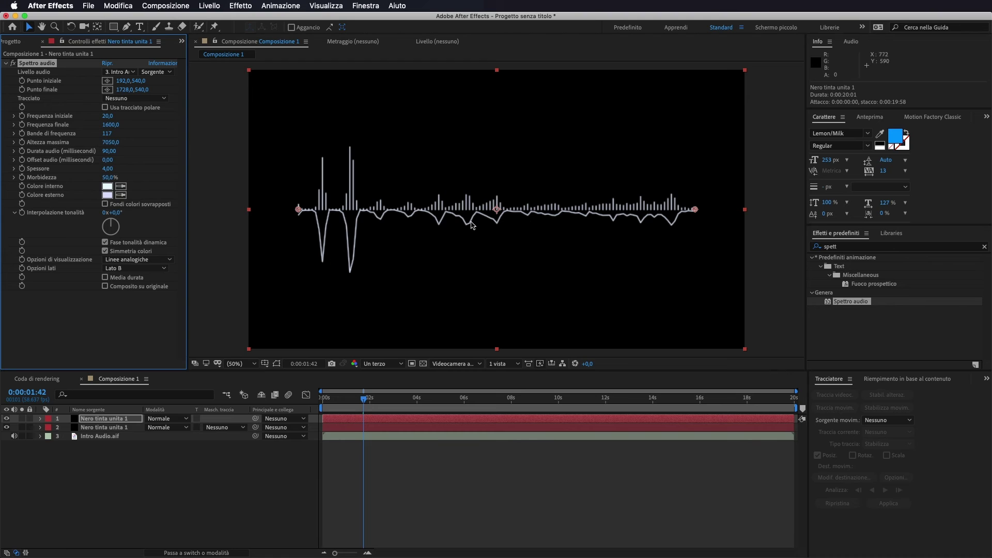
left_click(360, 399)
left_click_drag(360, 400, 372, 400)
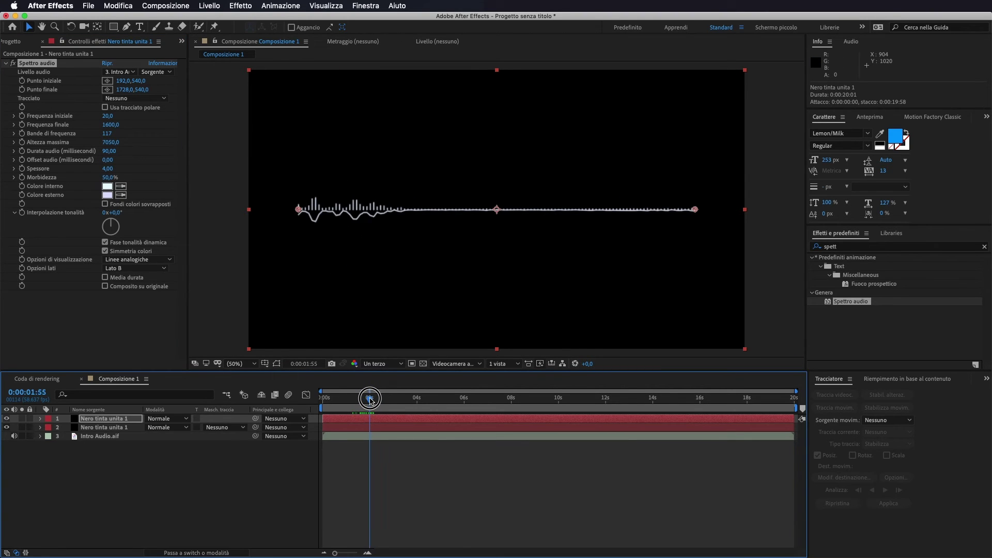
left_click_drag(371, 399, 377, 399)
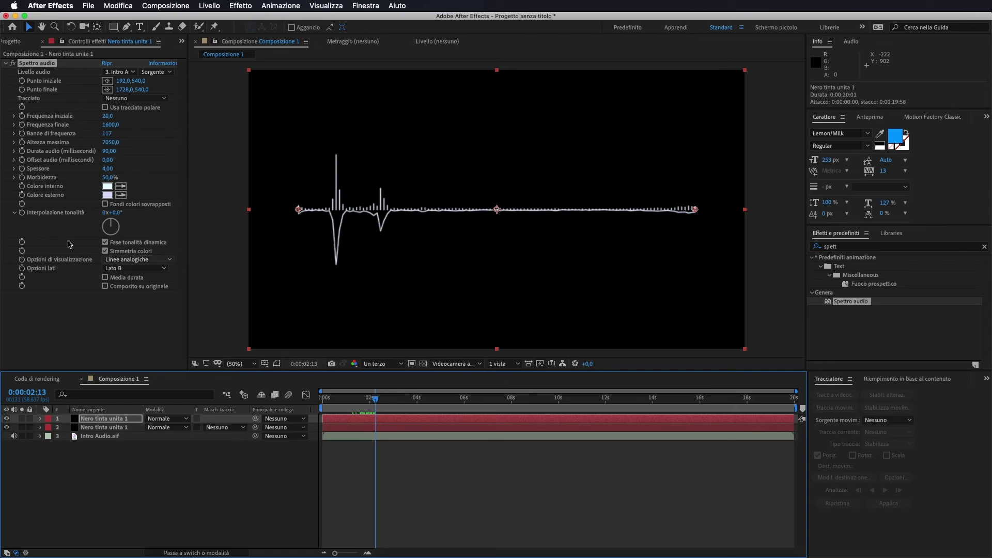
Step: Try Punti analogici for comparison, then return the display to Linee analogiche
left_click(152, 260)
left_click(148, 290)
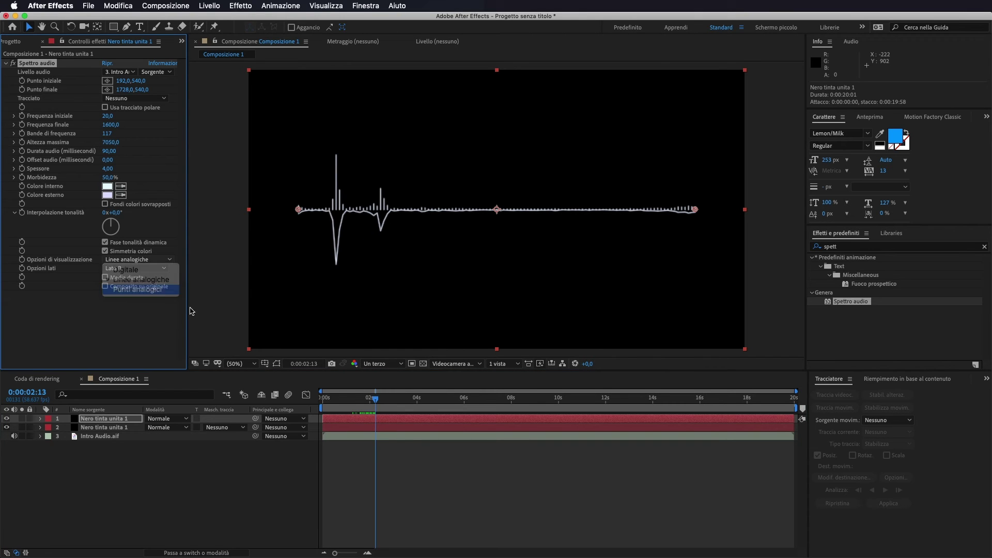
left_click_drag(383, 398, 383, 399)
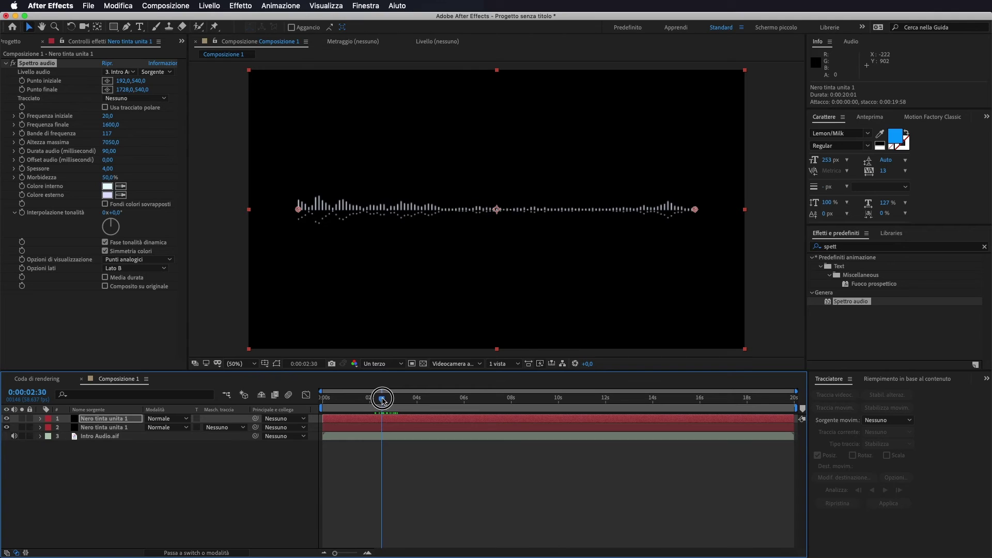
left_click(136, 260)
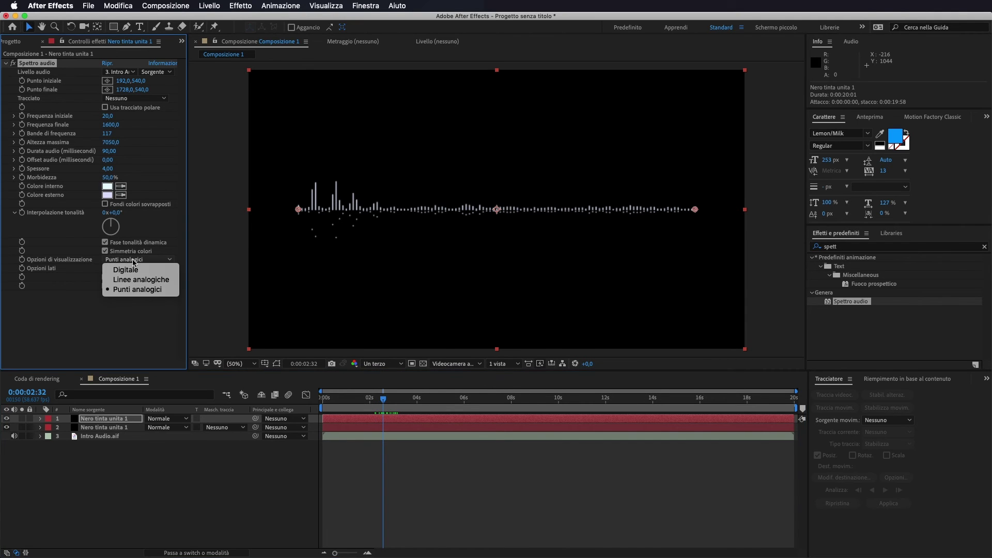
left_click(137, 278)
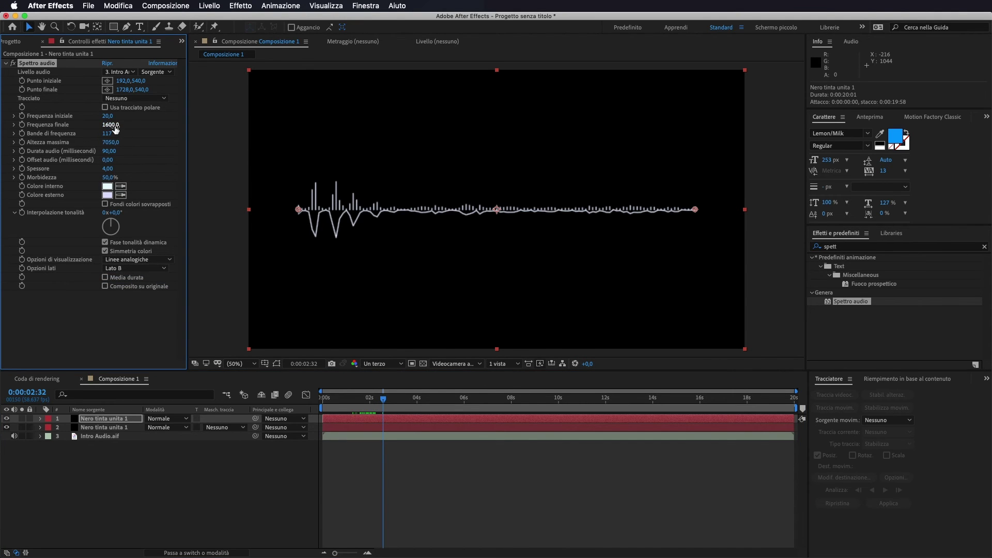
Step: Thicken the analog line to Spessore 5,60 and set Morbidezza to 0%, checking an earlier frame
left_click_drag(115, 168, 109, 169)
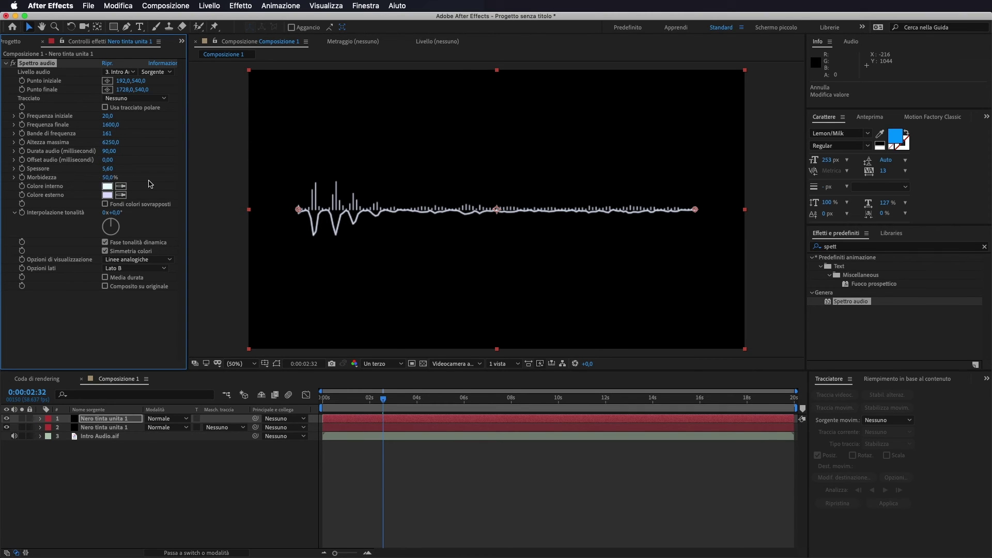
left_click_drag(110, 178, 83, 178)
left_click_drag(383, 402, 375, 401)
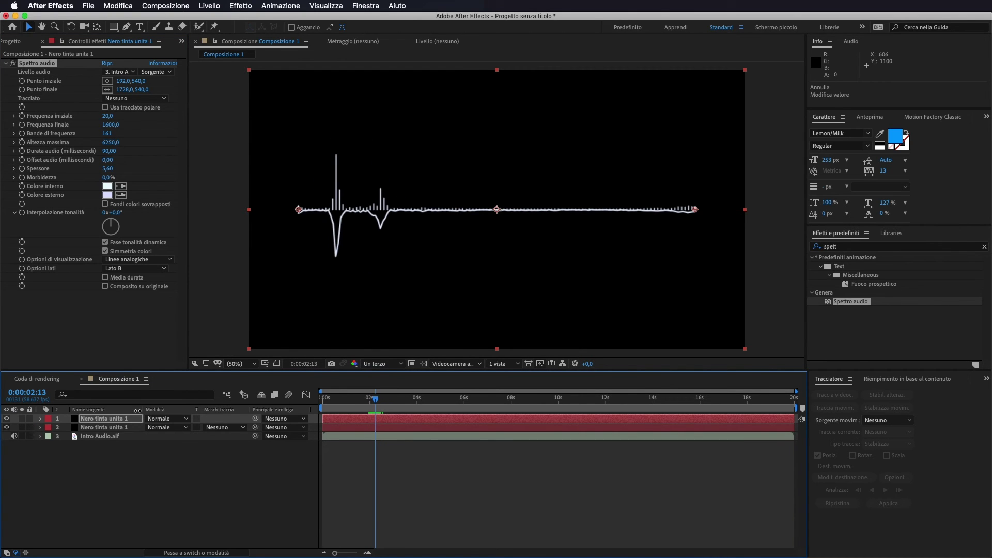
Step: Search effects for 'sfu' and apply Sfumatura a 4 colori to the top Nero tinta unita 1 layer
left_click(846, 247)
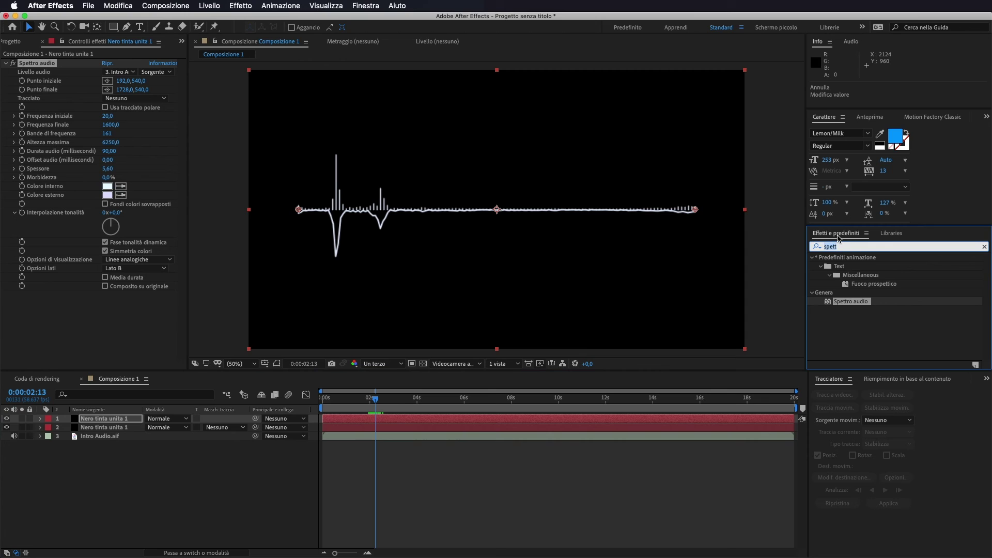
type("s")
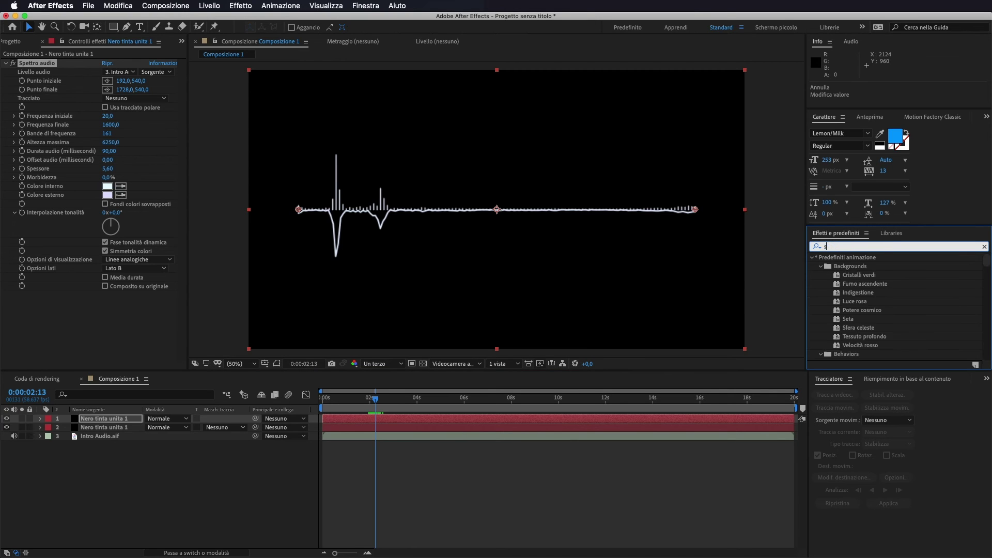
type("fu")
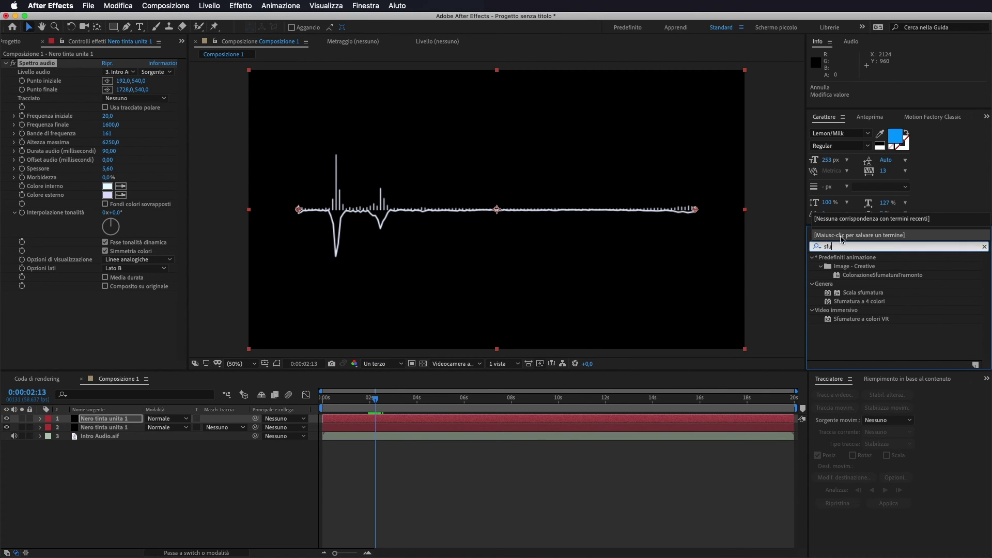
left_click(877, 303)
left_click_drag(871, 305, 123, 419)
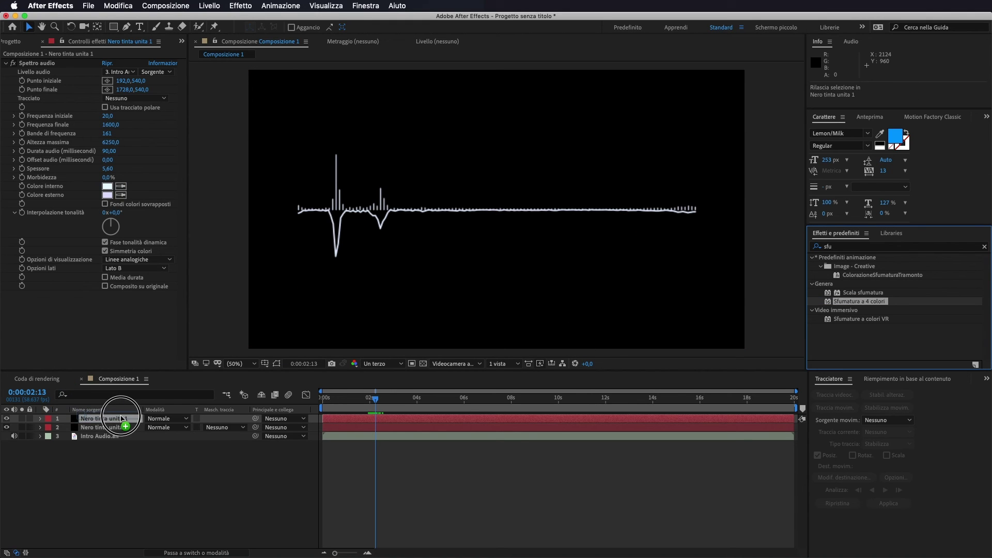
left_click_drag(122, 419, 123, 418)
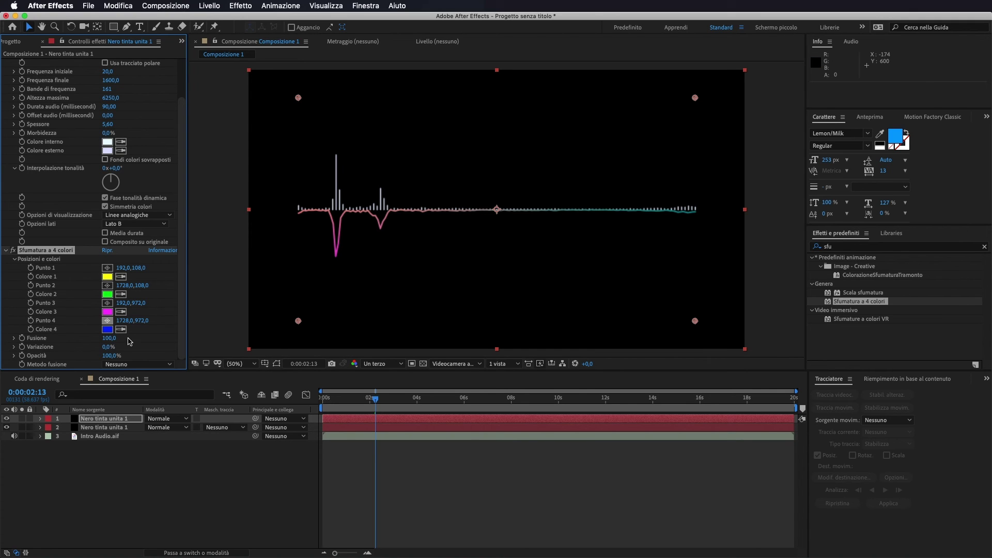
mouse_move(375, 399)
left_mouse_down()
mouse_move(358, 404)
mouse_move(538, 406)
left_mouse_up()
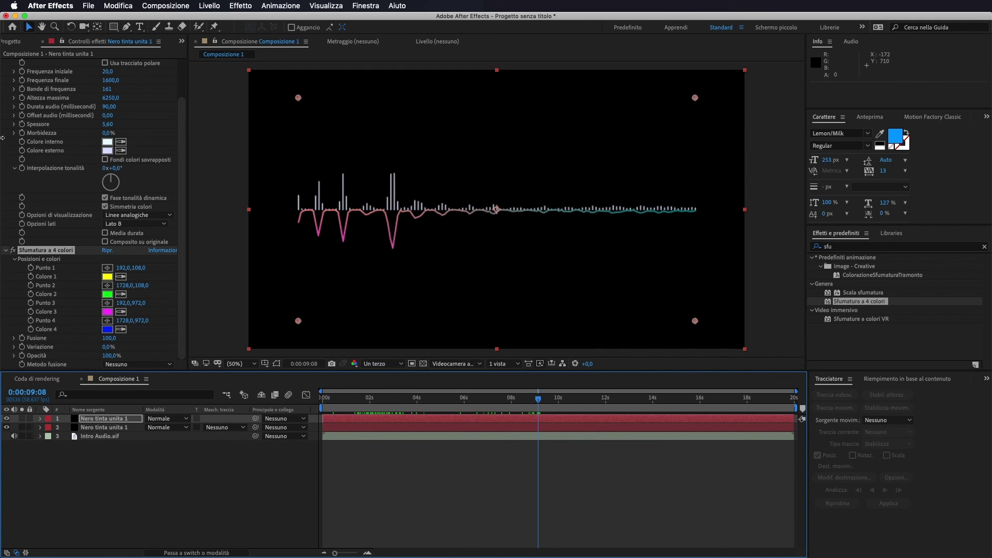
scroll(147, 206, "up", 3)
scroll(149, 212, "up", 1)
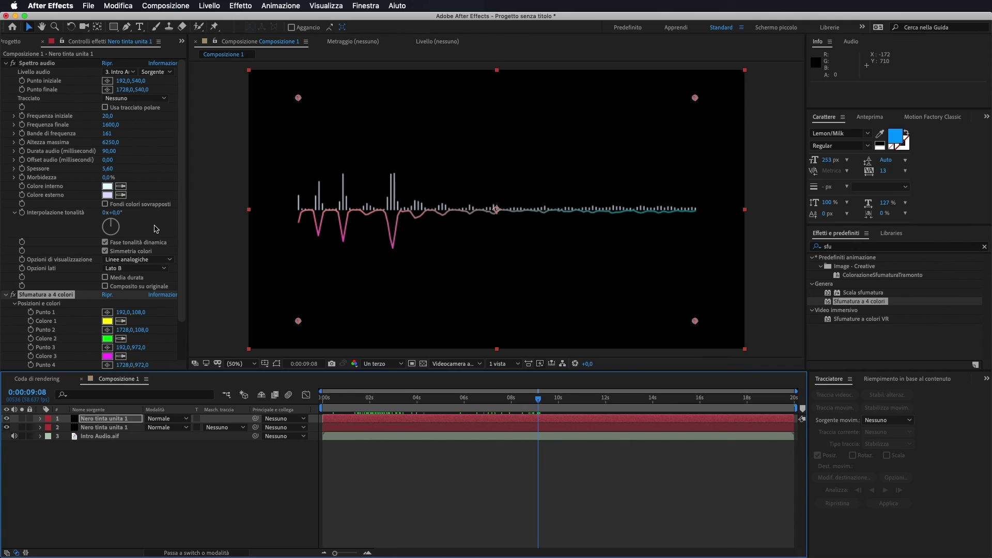
left_click(105, 427)
left_click(107, 417)
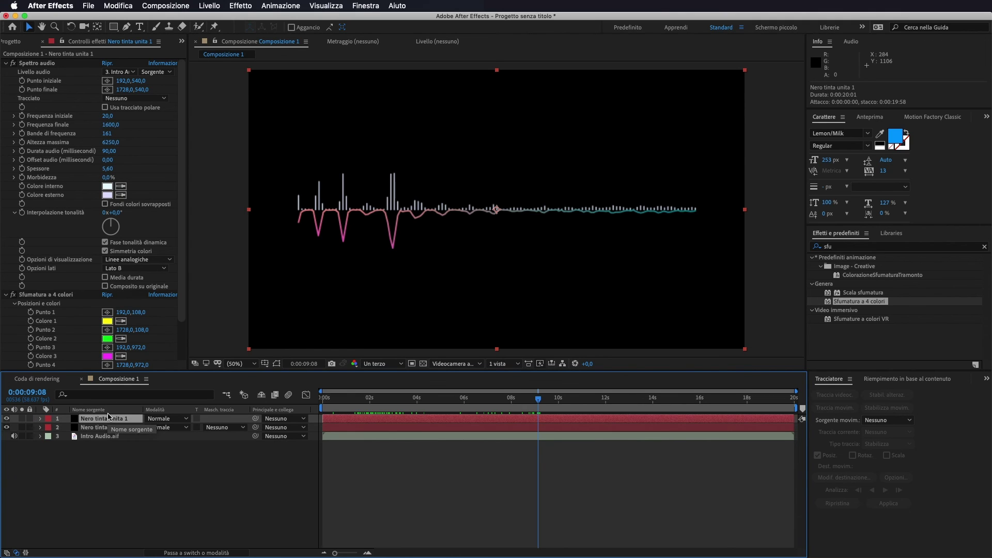